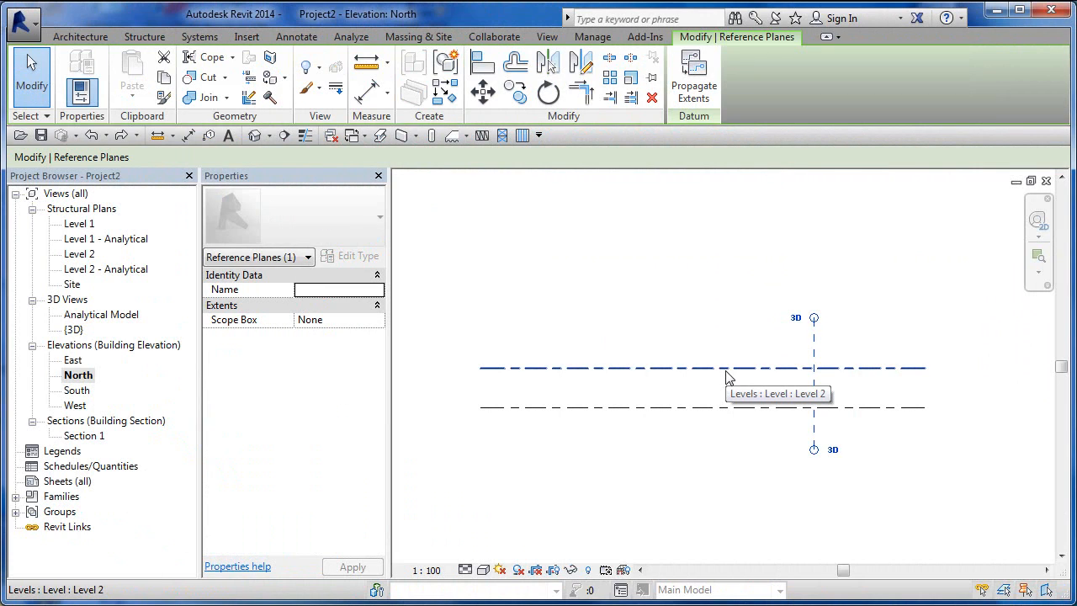
key(Escape)
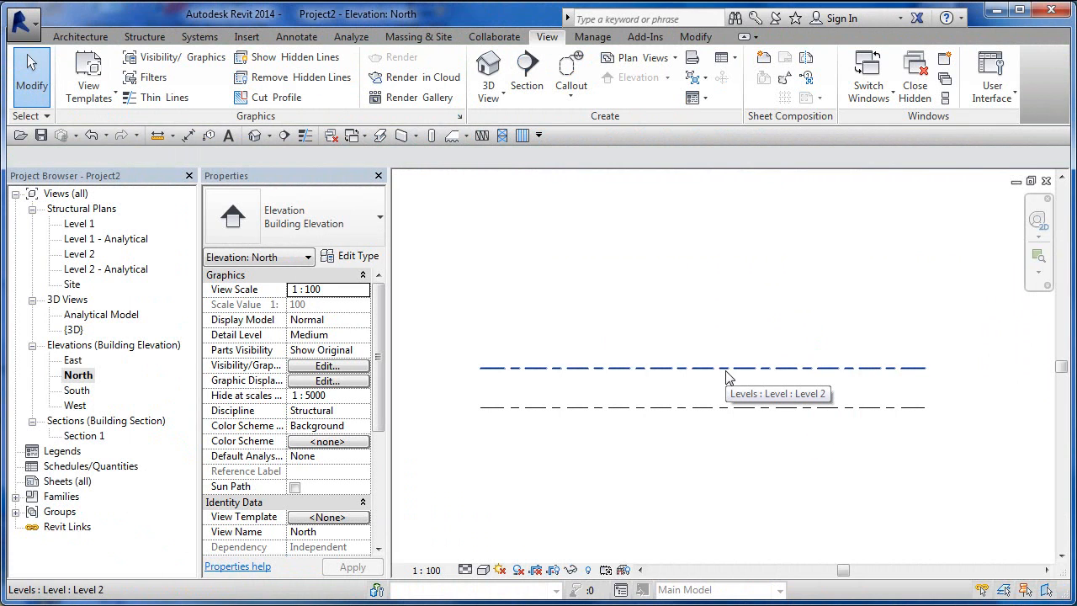
drag(731, 318, 657, 465)
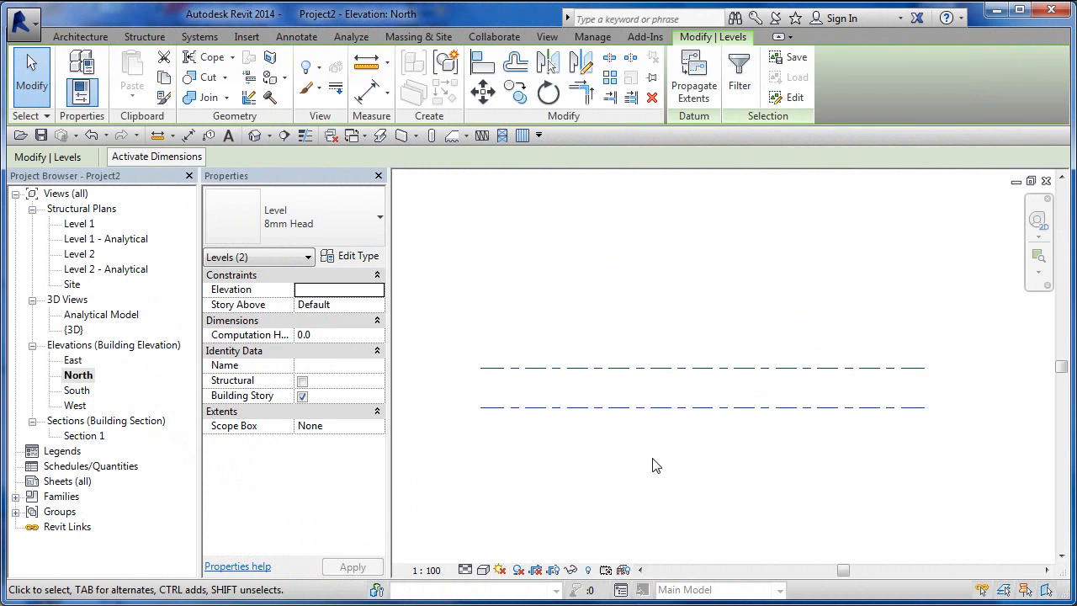
click(699, 311)
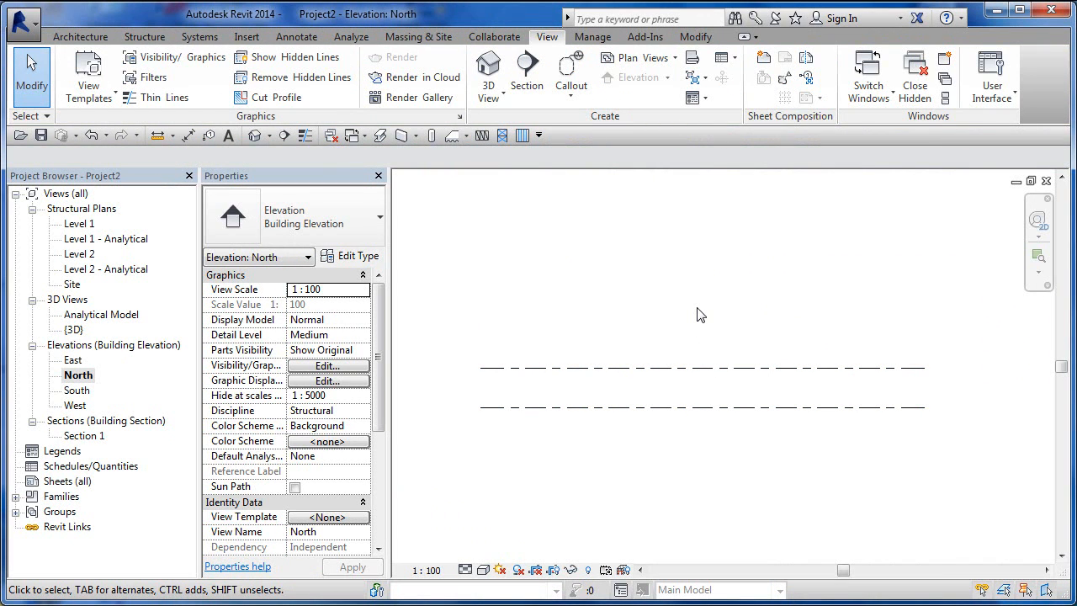
Delete Level 2 together with its associated plan views, and undo the deletion
click(708, 368)
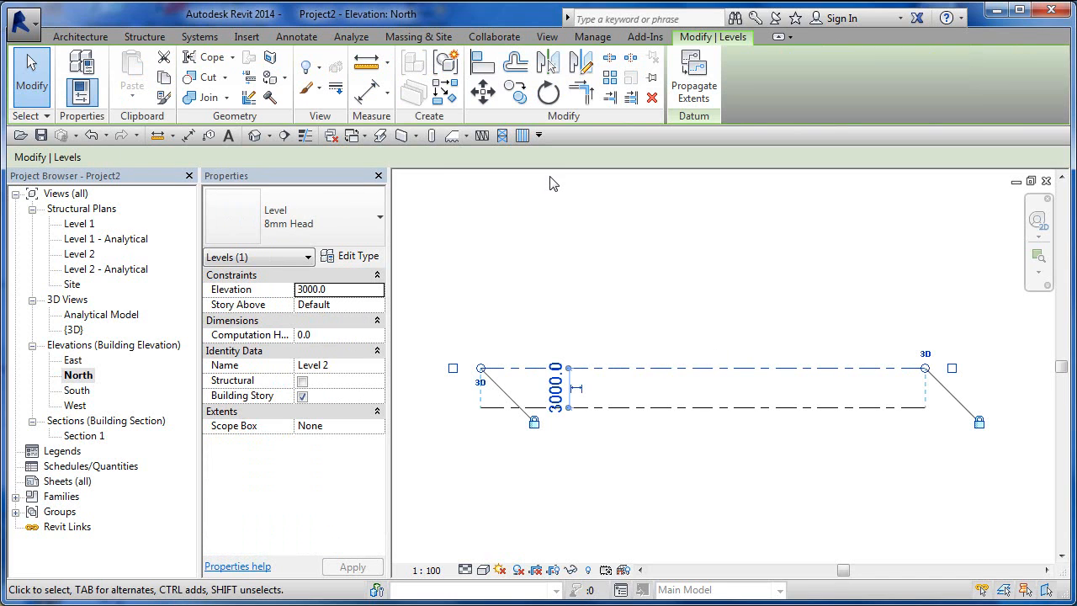
key(Delete)
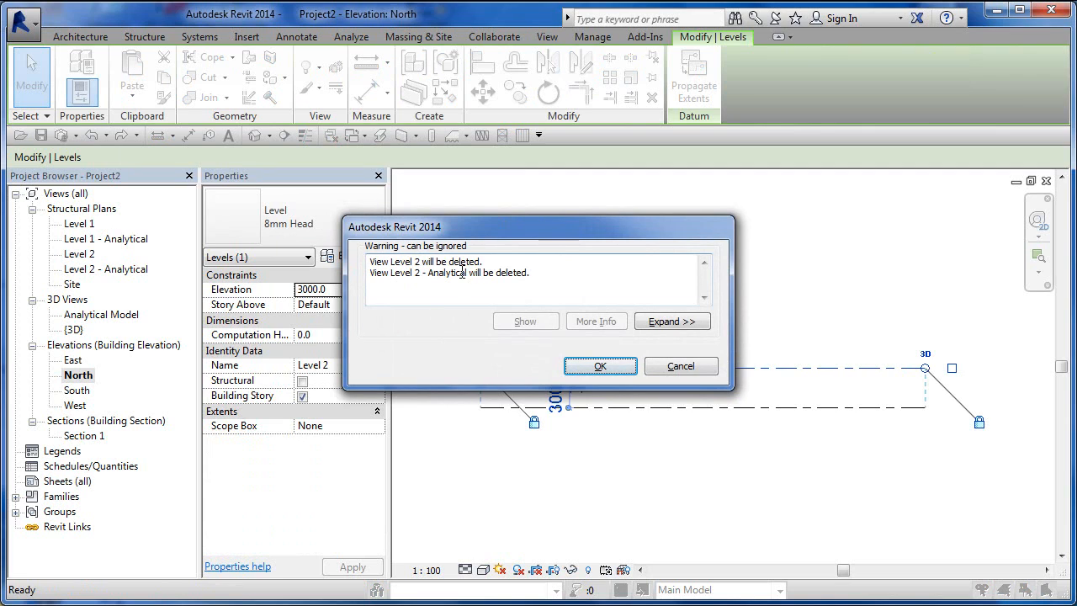
drag(497, 266, 401, 264)
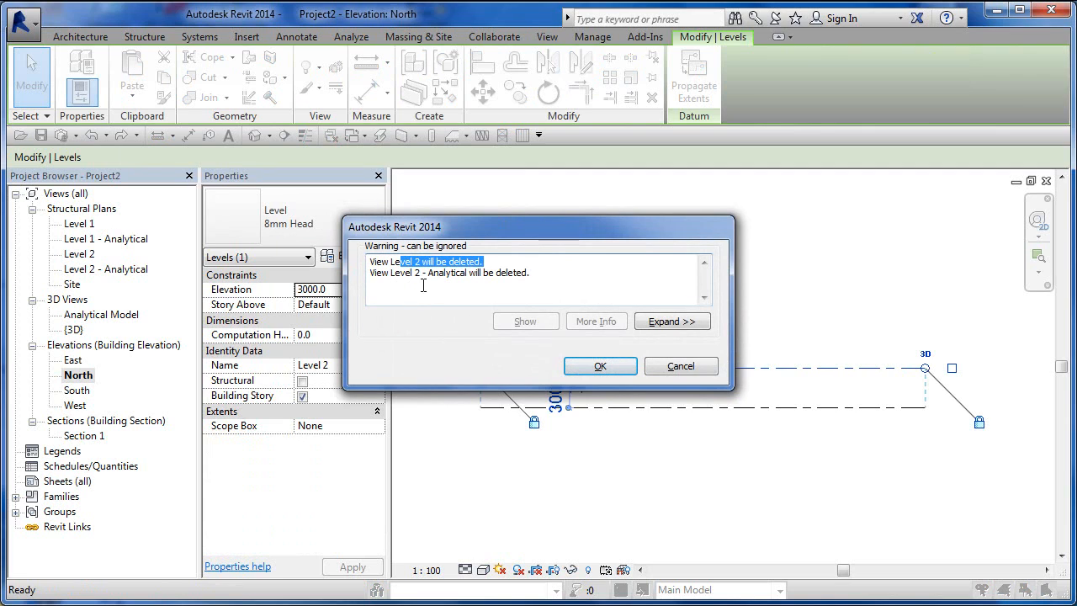
drag(538, 284, 439, 274)
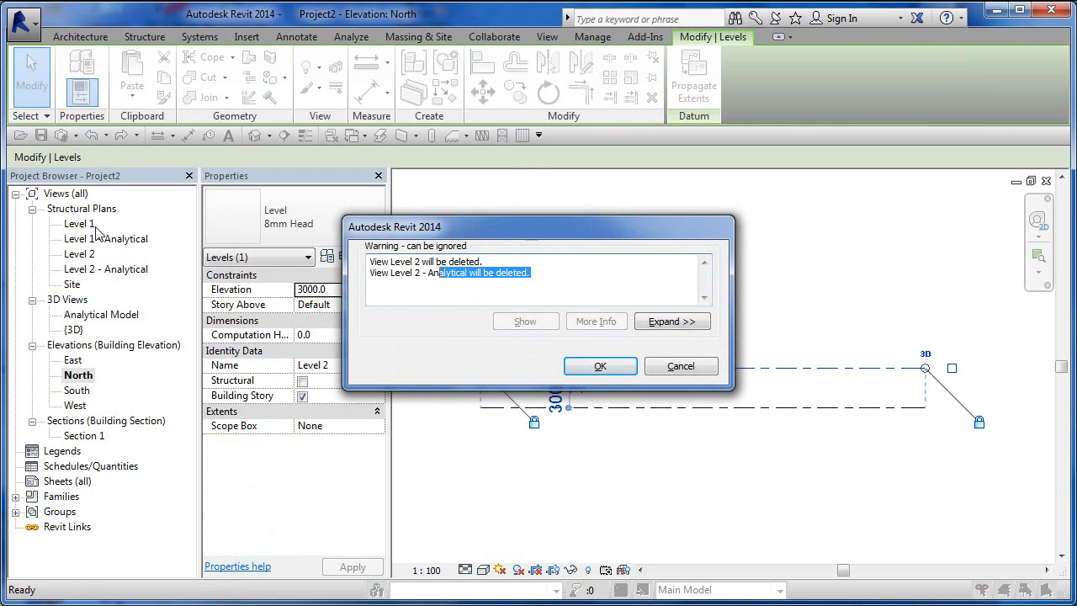
click(603, 368)
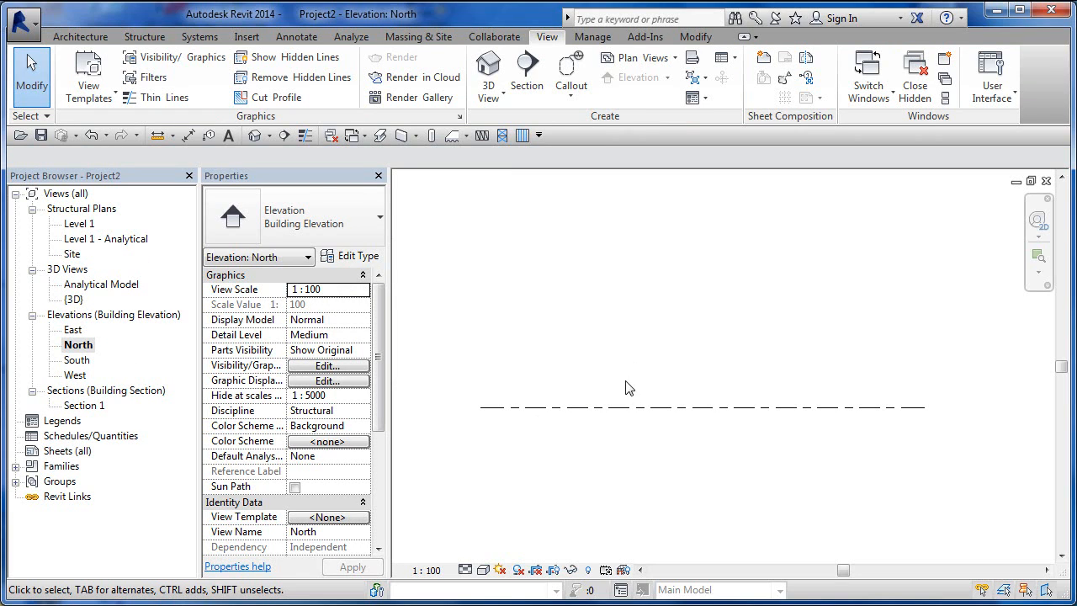
click(90, 135)
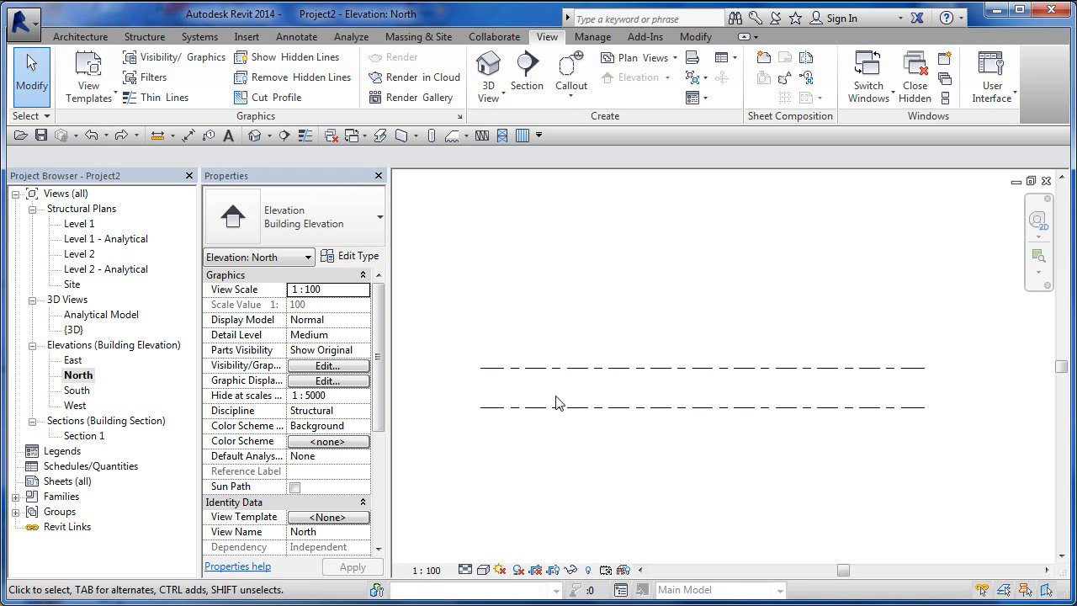
Reset Level 2 and Level 1 to their 3D extents in the North elevation
click(561, 368)
right_click(579, 329)
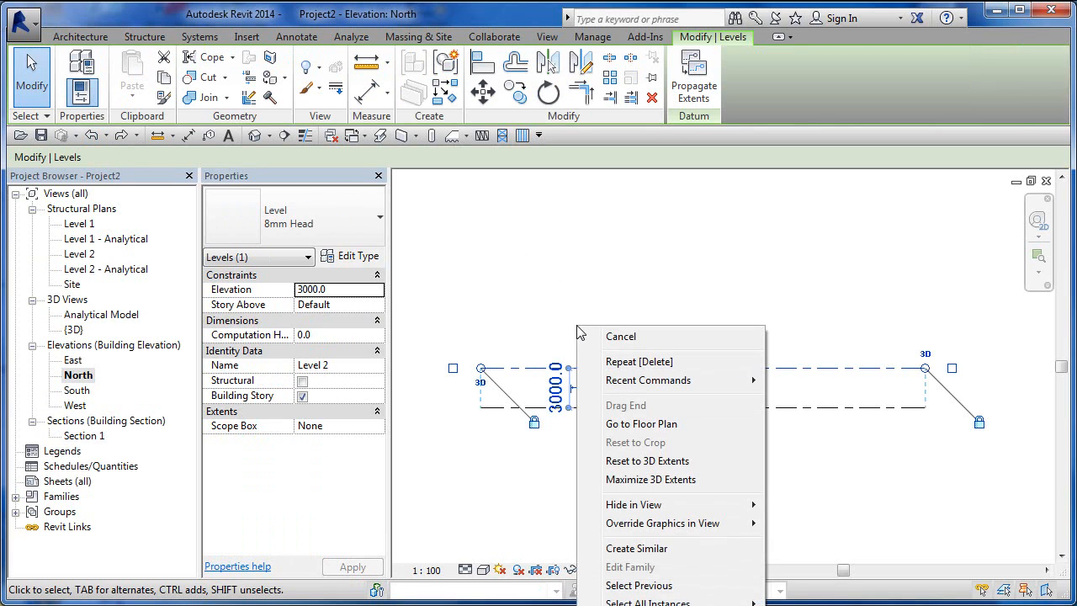
click(627, 462)
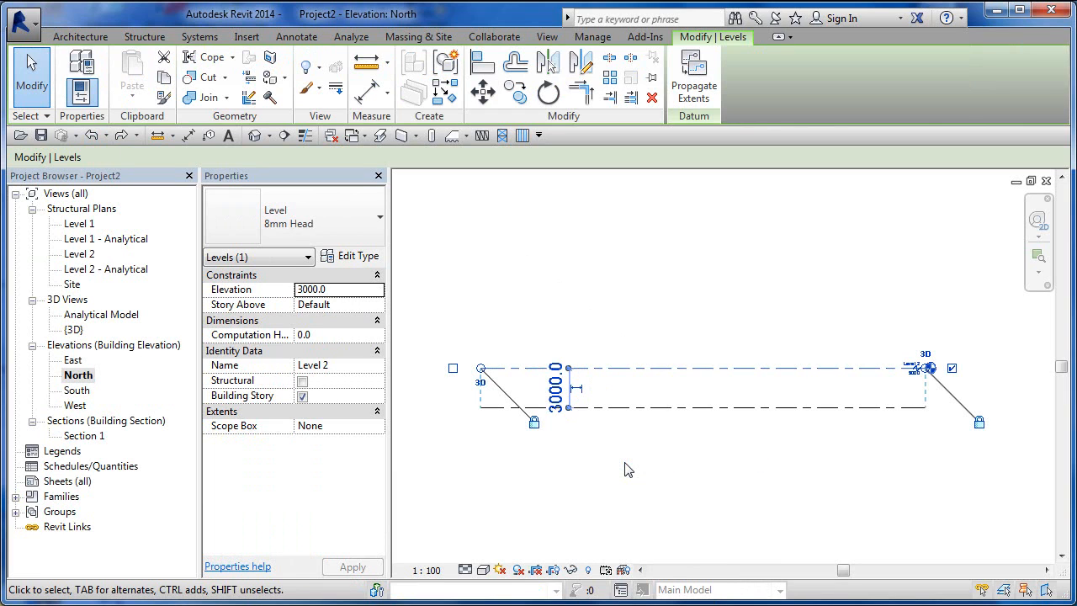
click(662, 387)
click(661, 409)
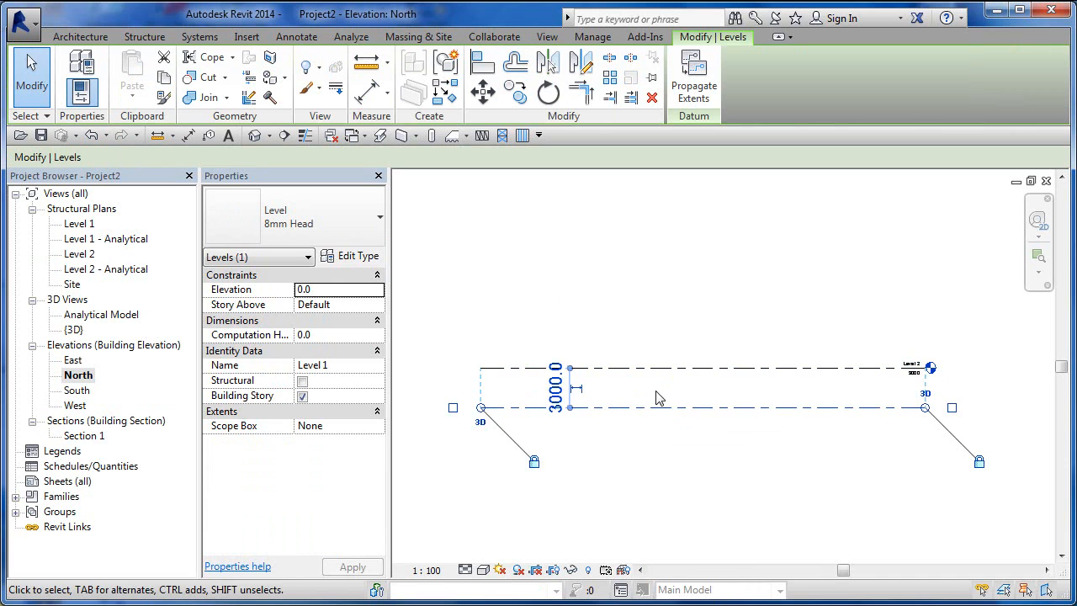
right_click(658, 397)
click(694, 491)
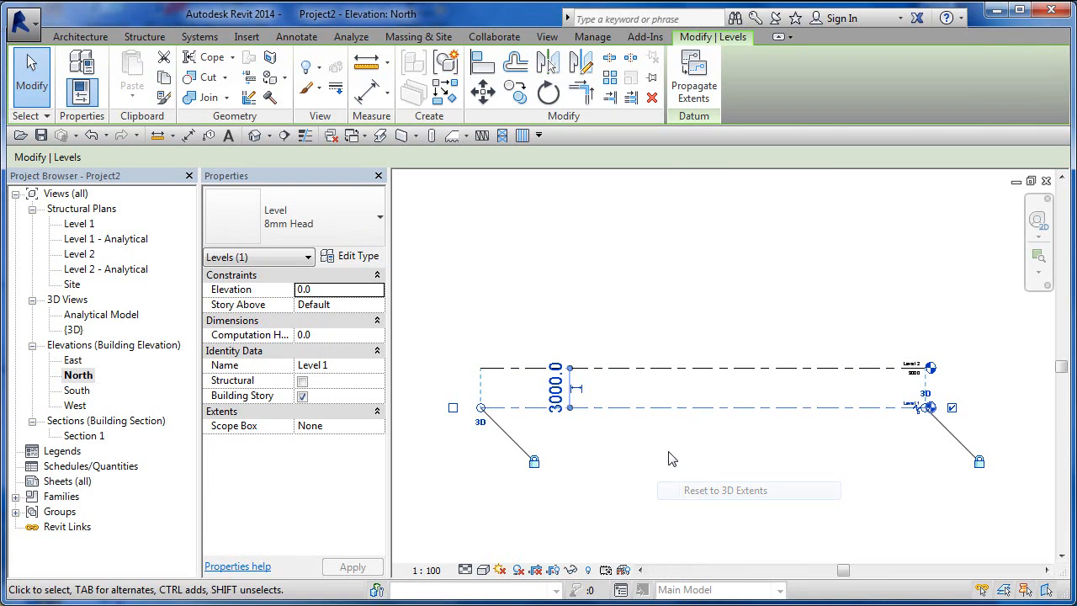
click(671, 458)
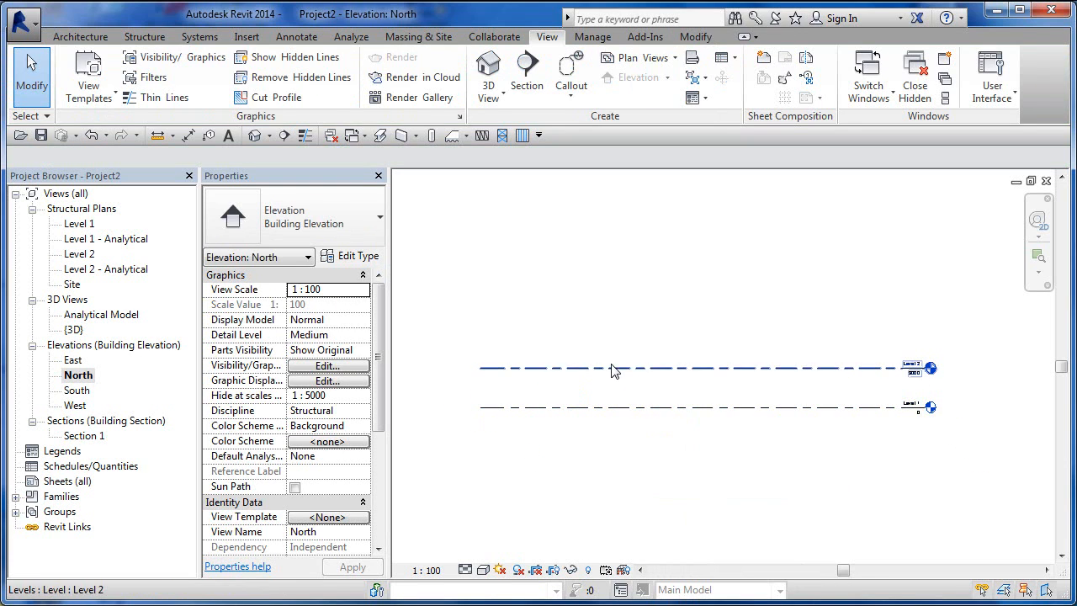
Shorten the aligned level lines at both ends by pulling Level 2's left and right ends inward
click(488, 369)
drag(483, 369, 573, 369)
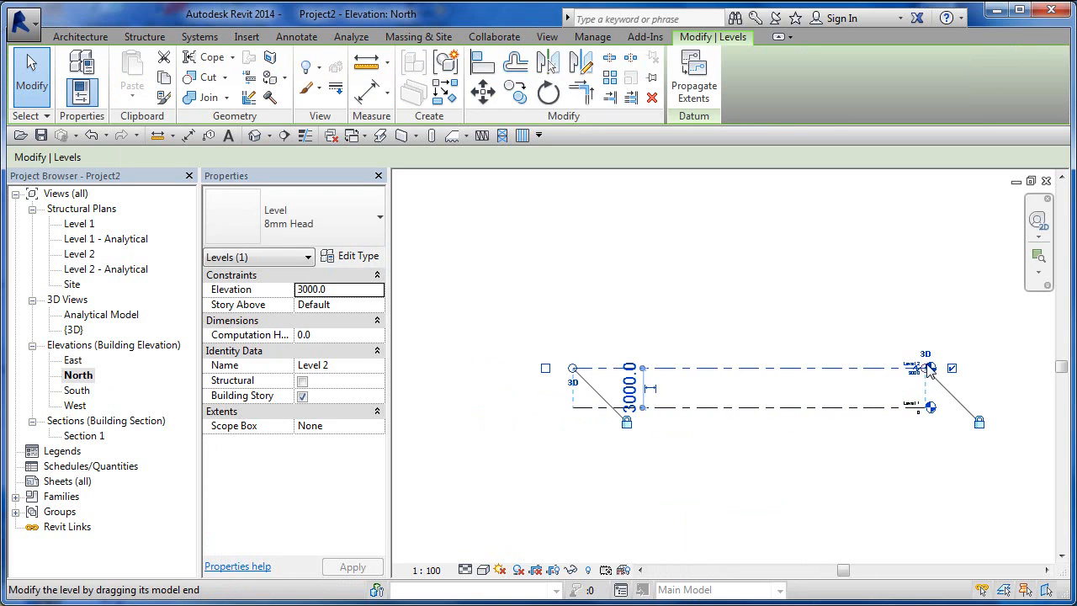
drag(925, 368, 872, 369)
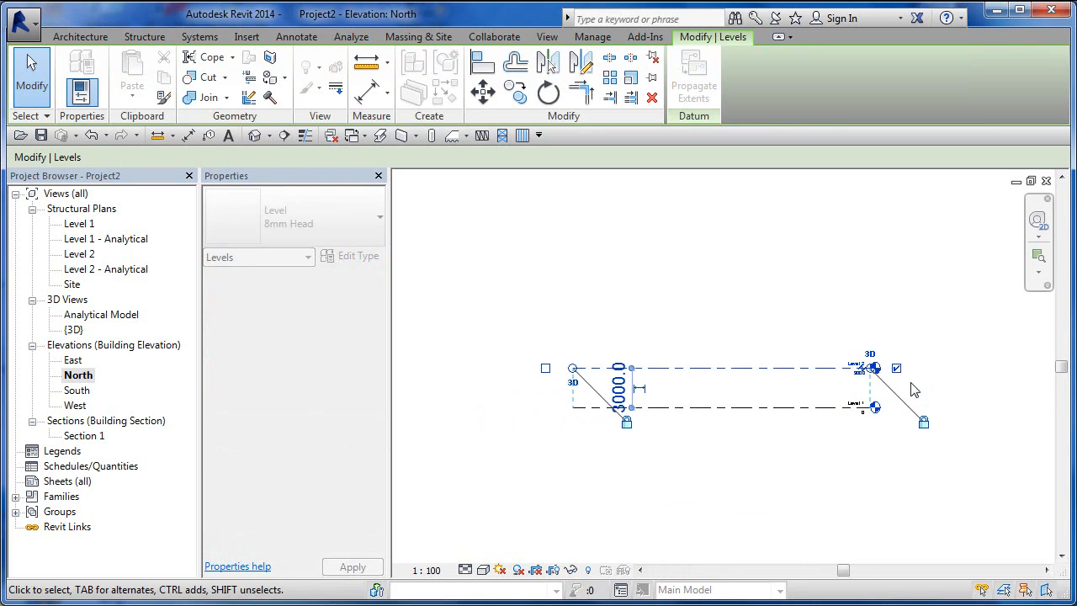
Pull Level 2's left end past Level 1's left end and bring it back into alignment with Level 1
scroll(911, 383, down, 2)
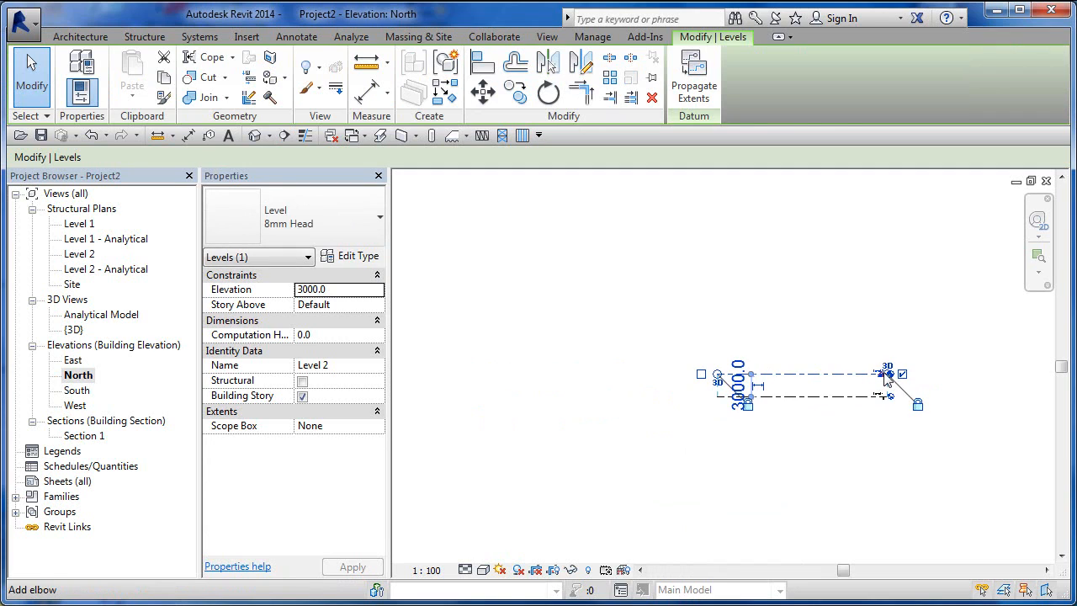
click(885, 376)
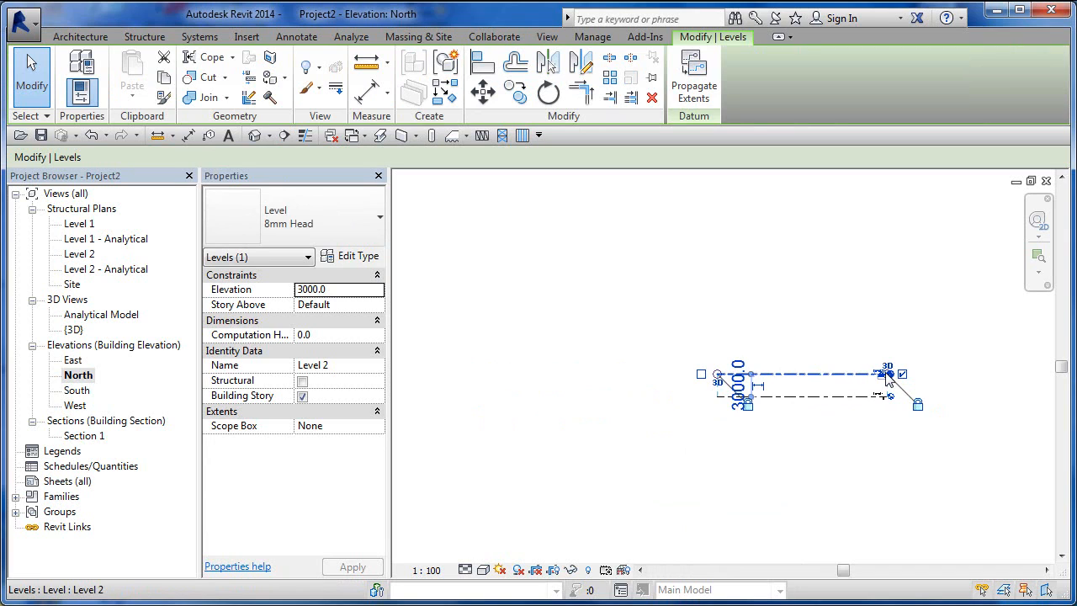
drag(860, 385, 901, 376)
scroll(884, 370, up, 3)
scroll(837, 381, down, 1)
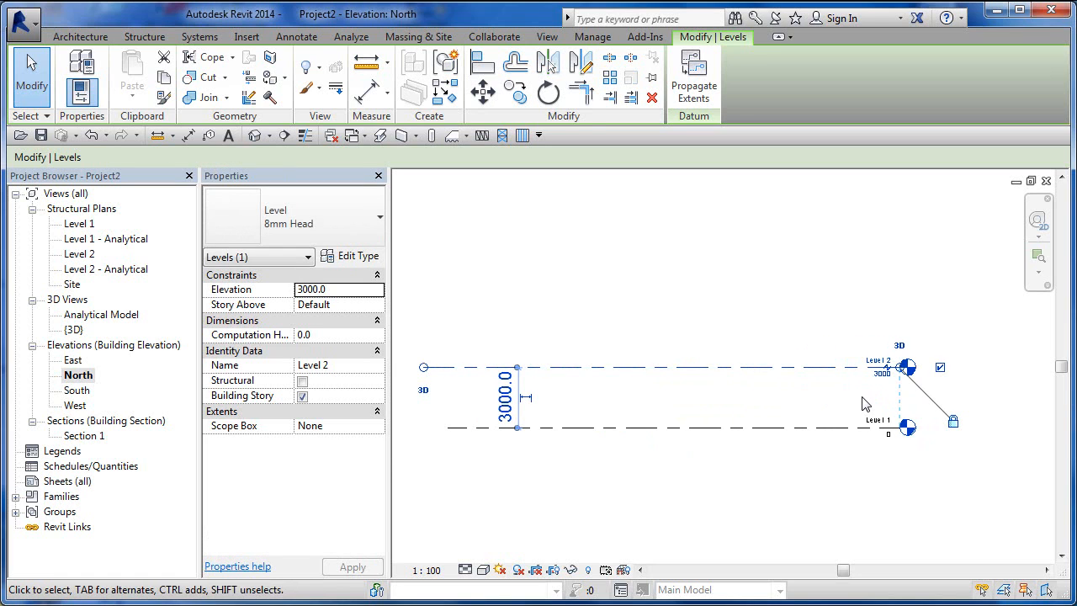
click(771, 409)
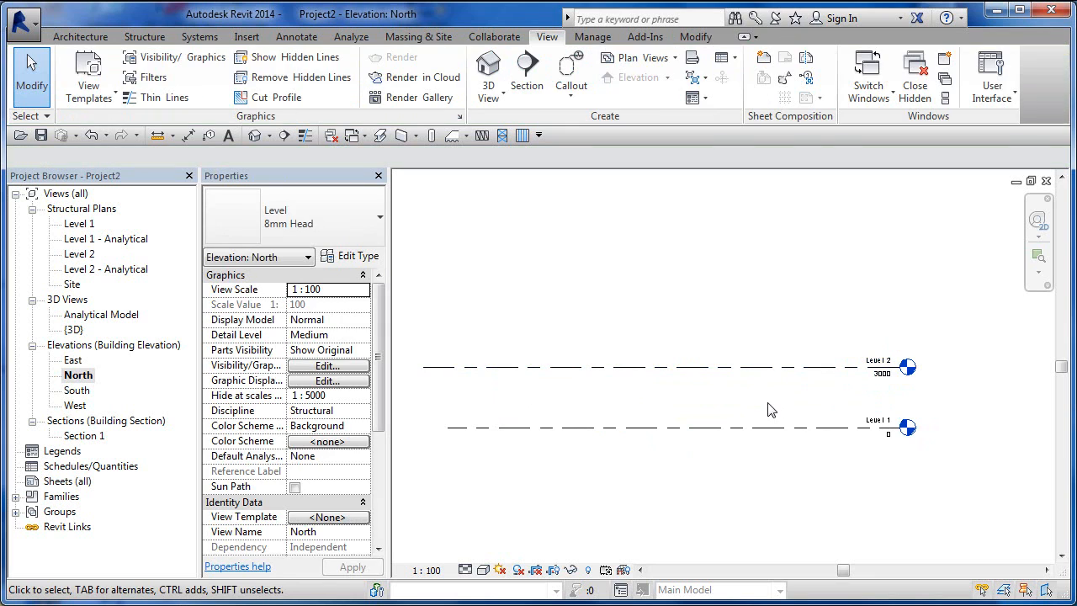
click(716, 371)
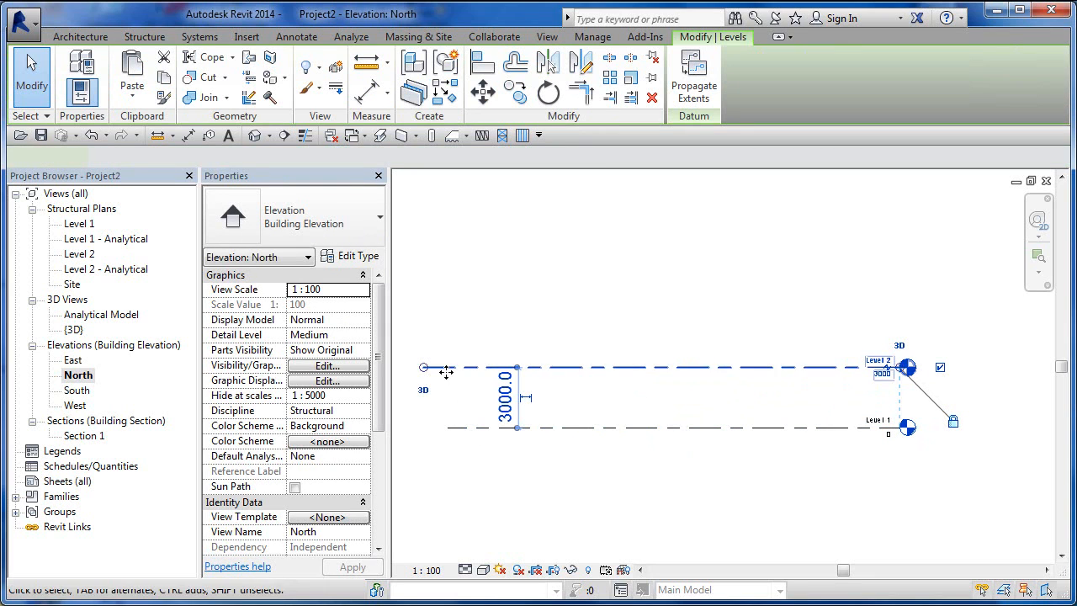
drag(449, 368, 452, 370)
click(536, 304)
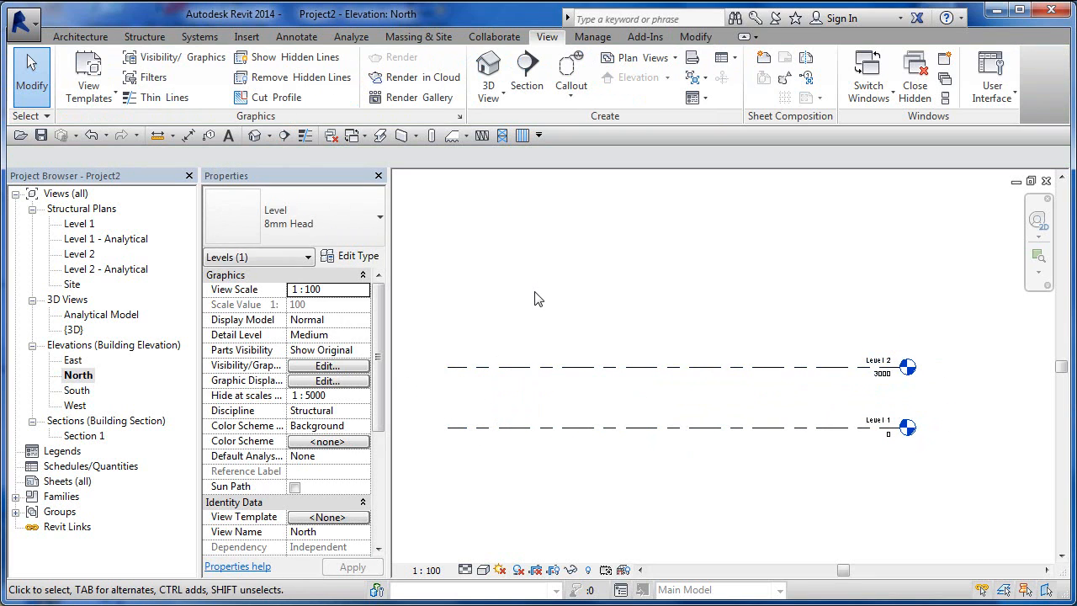
Unlock Level 2's left end from Level 1 and extend only Level 2 outward beyond Level 1's left end
click(513, 368)
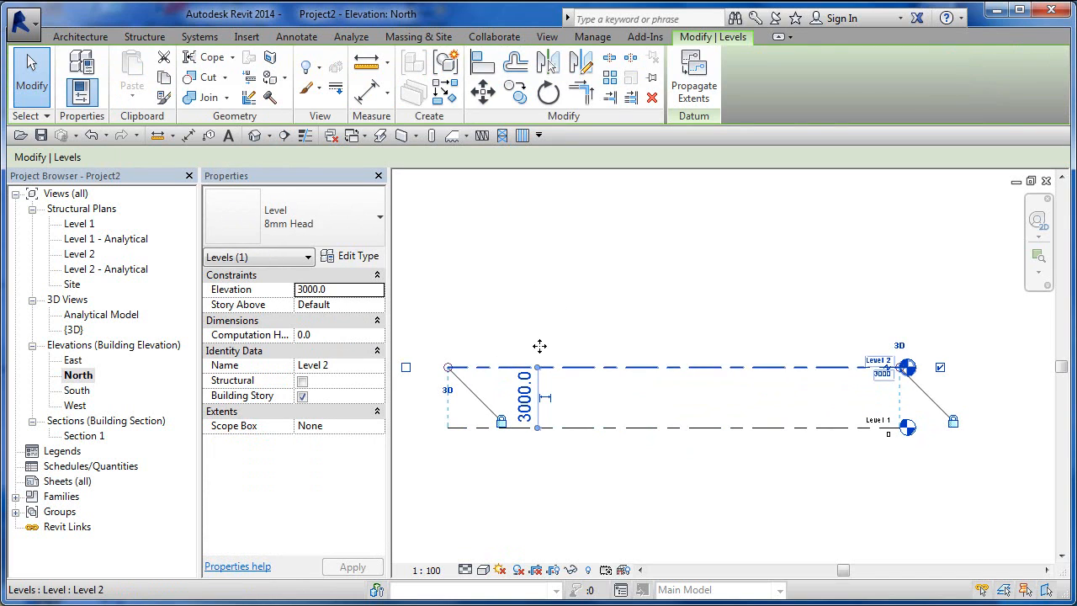
right_click(547, 321)
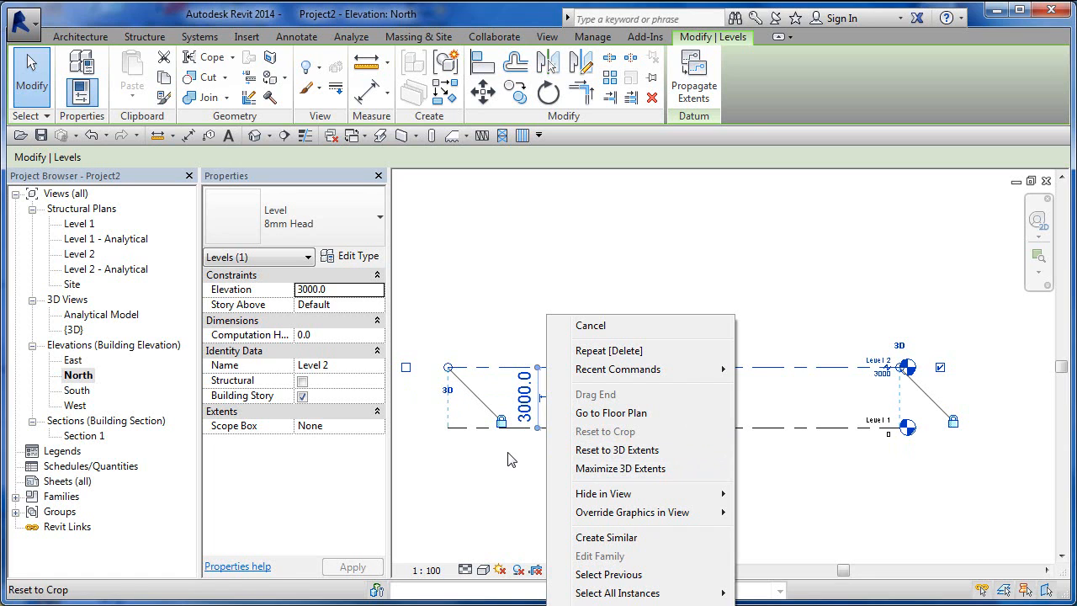
key(Escape)
scroll(513, 459, down, 4)
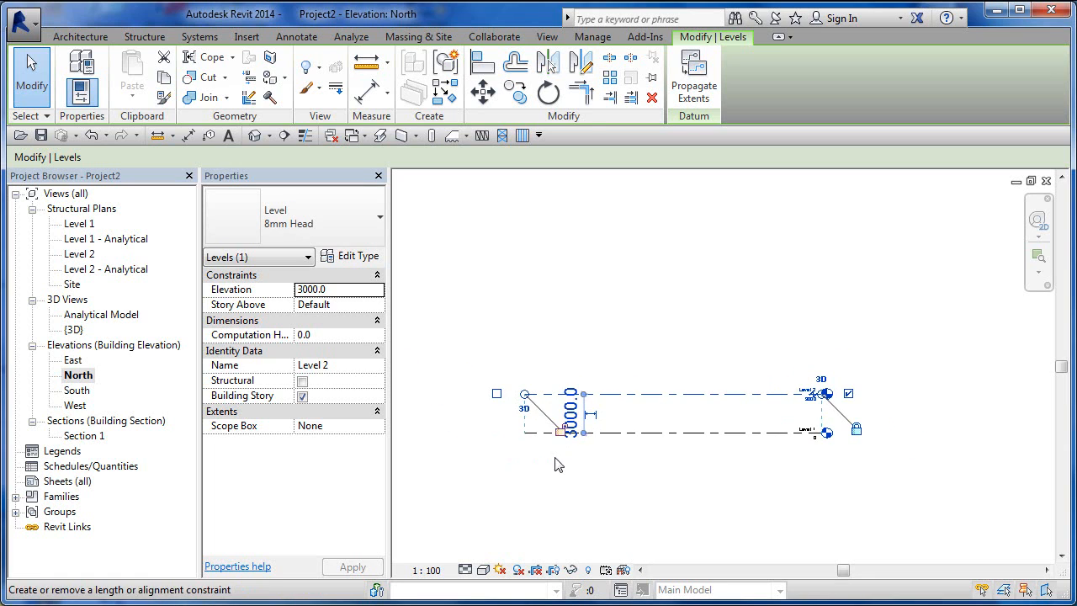
middle_drag(556, 464, 638, 498)
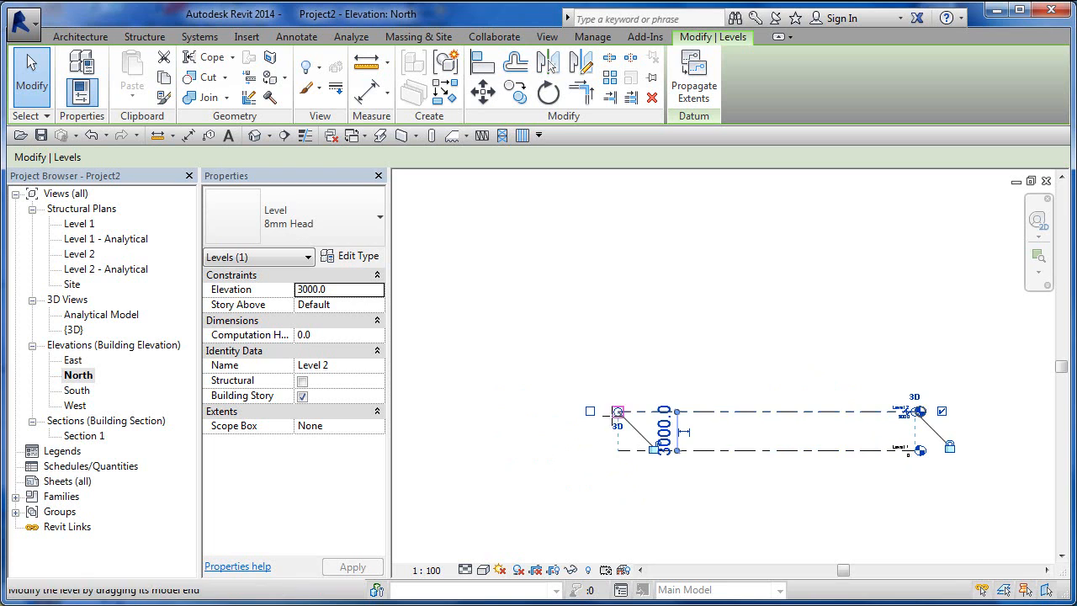
drag(618, 411, 480, 412)
click(611, 332)
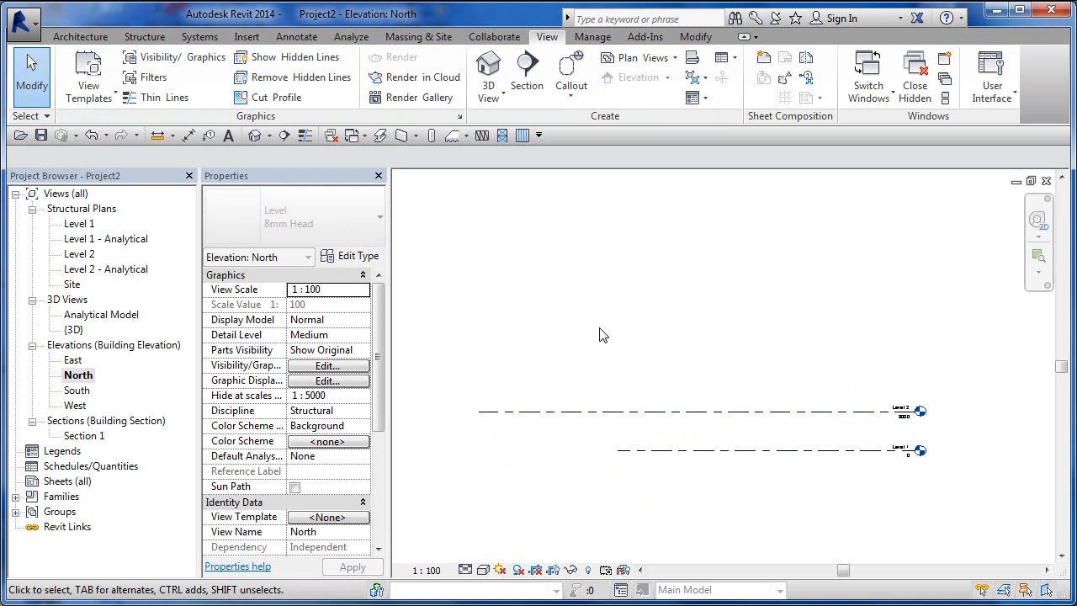
Maximize the 3D extents of Level 1
click(484, 416)
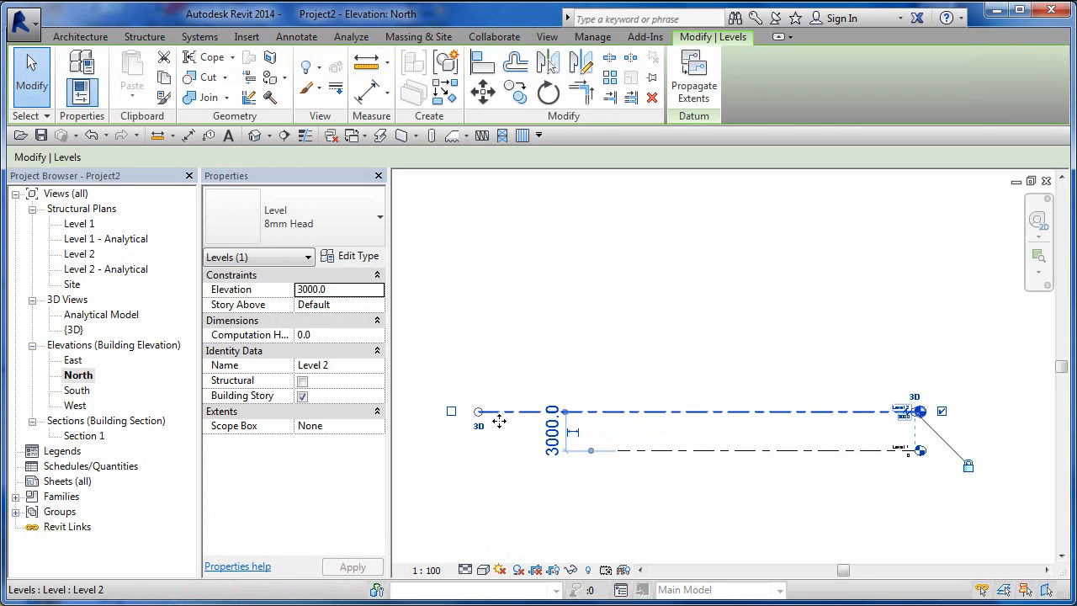
click(495, 468)
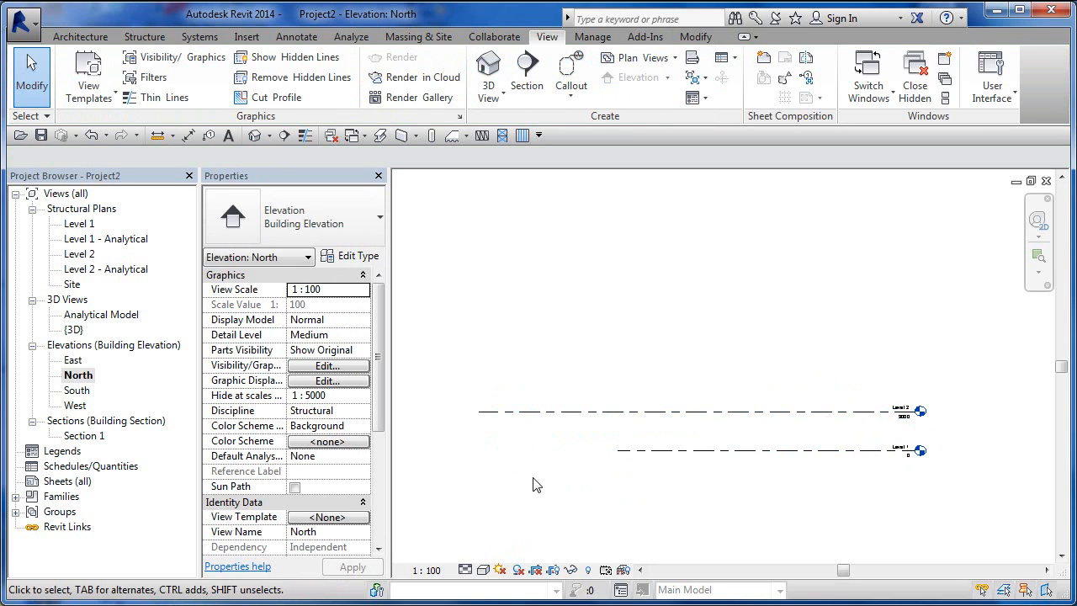
click(692, 451)
right_click(703, 444)
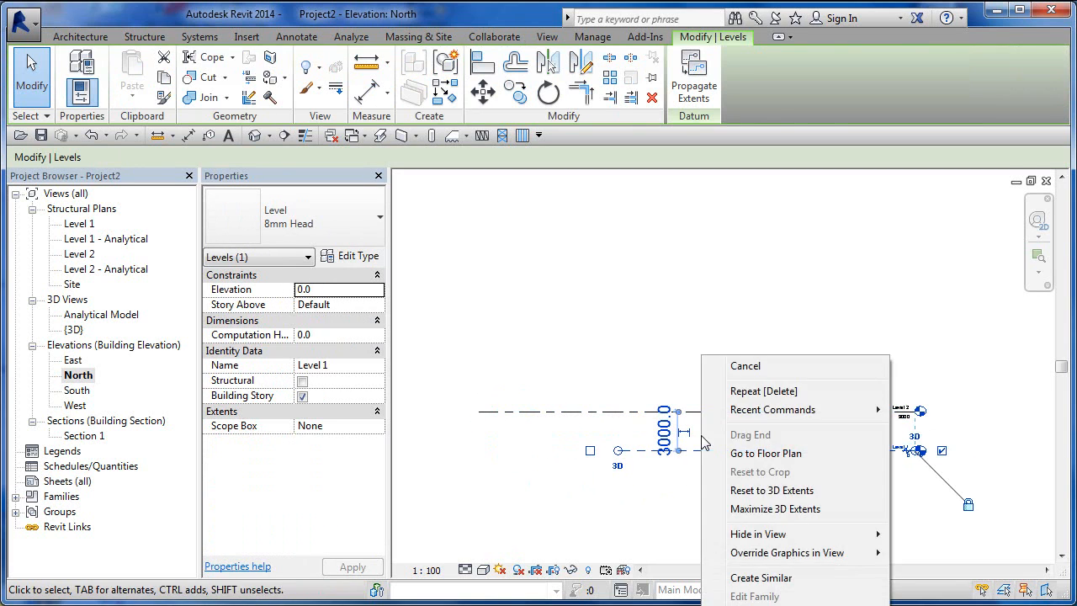
click(755, 509)
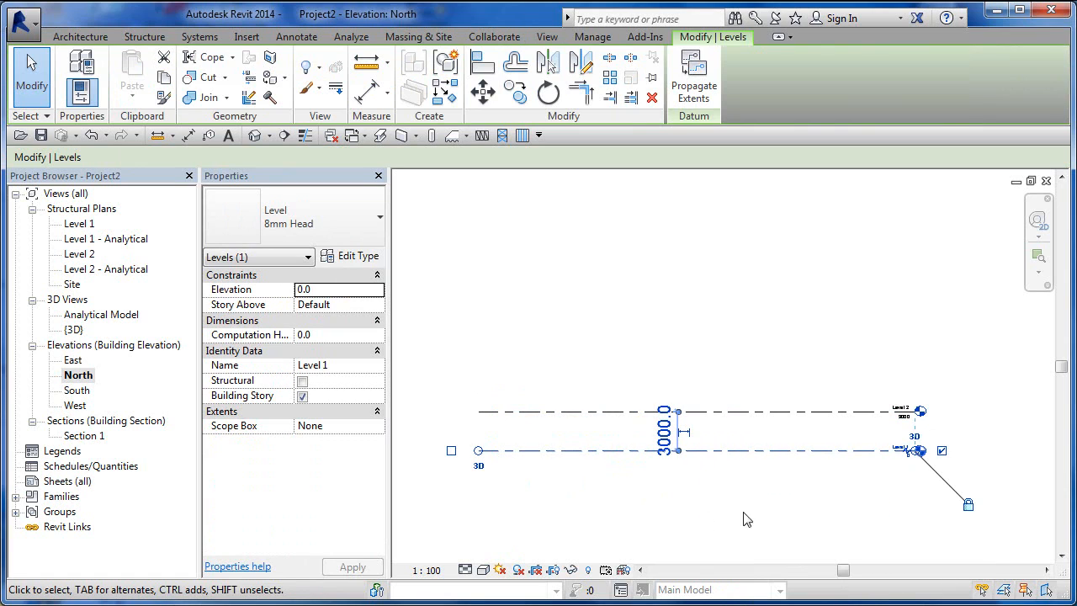
key(Escape)
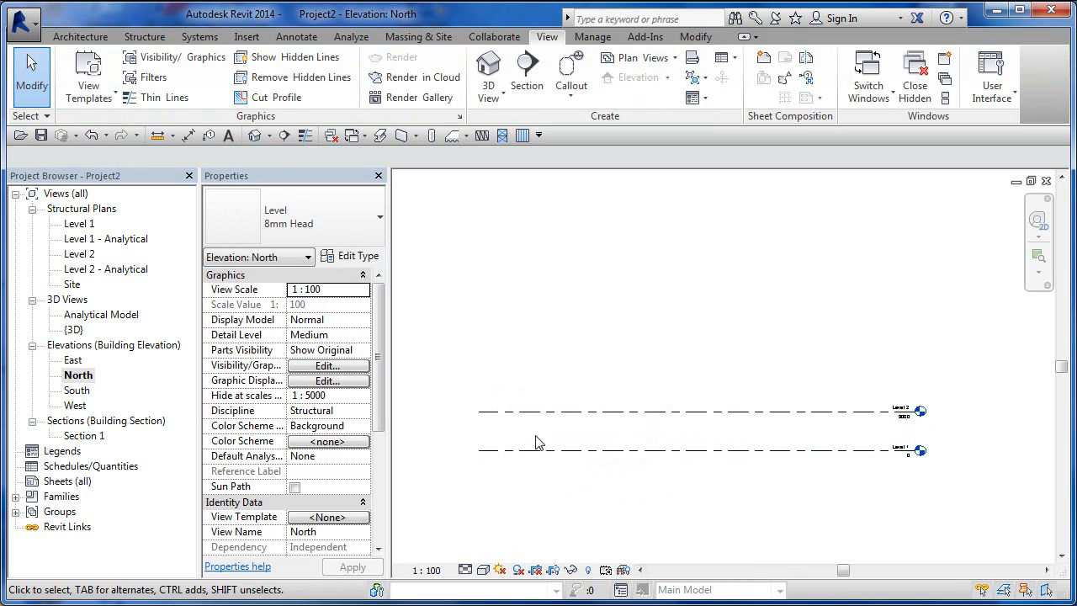
Release the left-end alignment lock on Level 2 and stretch its line further left independently of Level 1
click(545, 412)
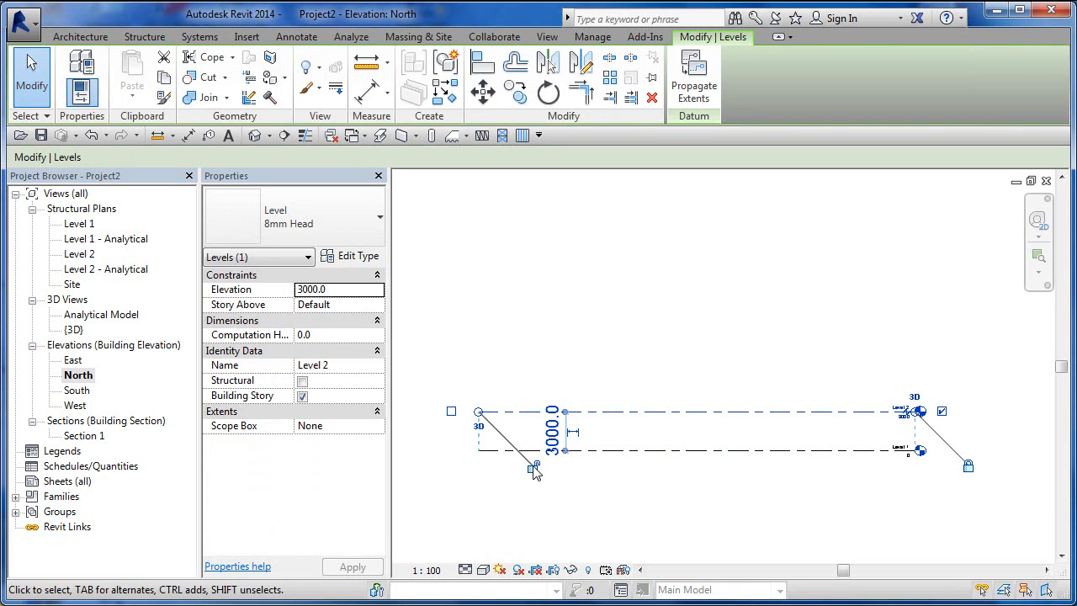
middle_drag(551, 485, 678, 501)
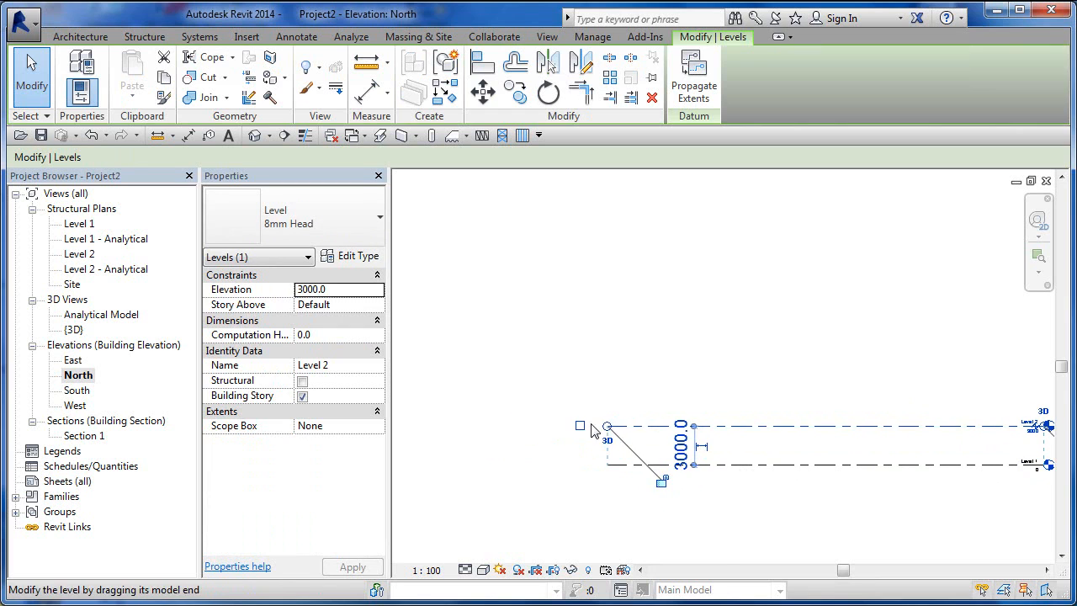
drag(606, 428, 497, 439)
click(640, 373)
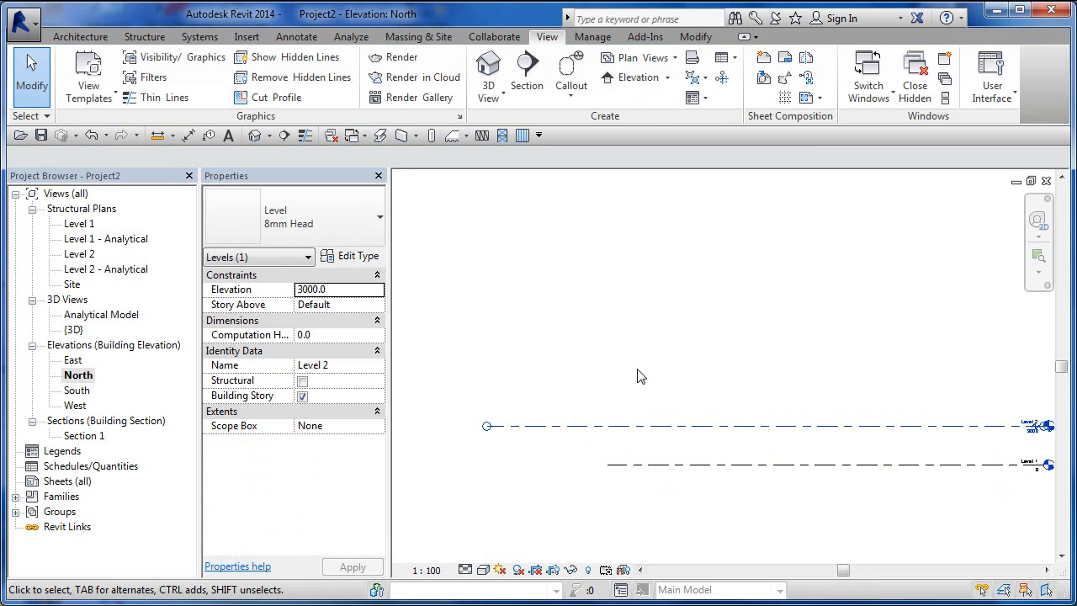
Hide only the Level 2 element in the North elevation
click(634, 433)
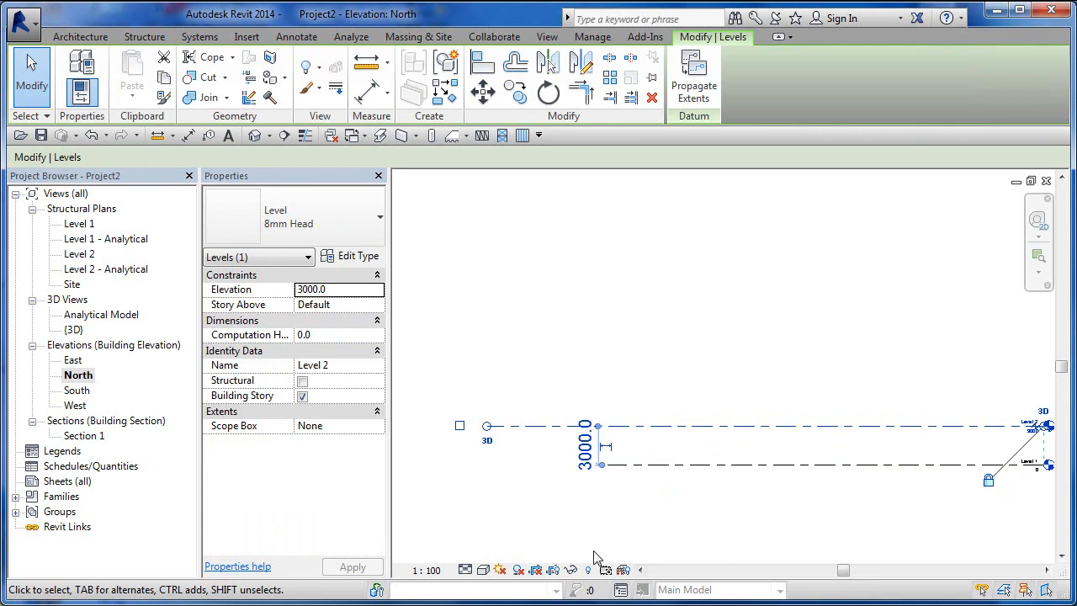
right_click(600, 496)
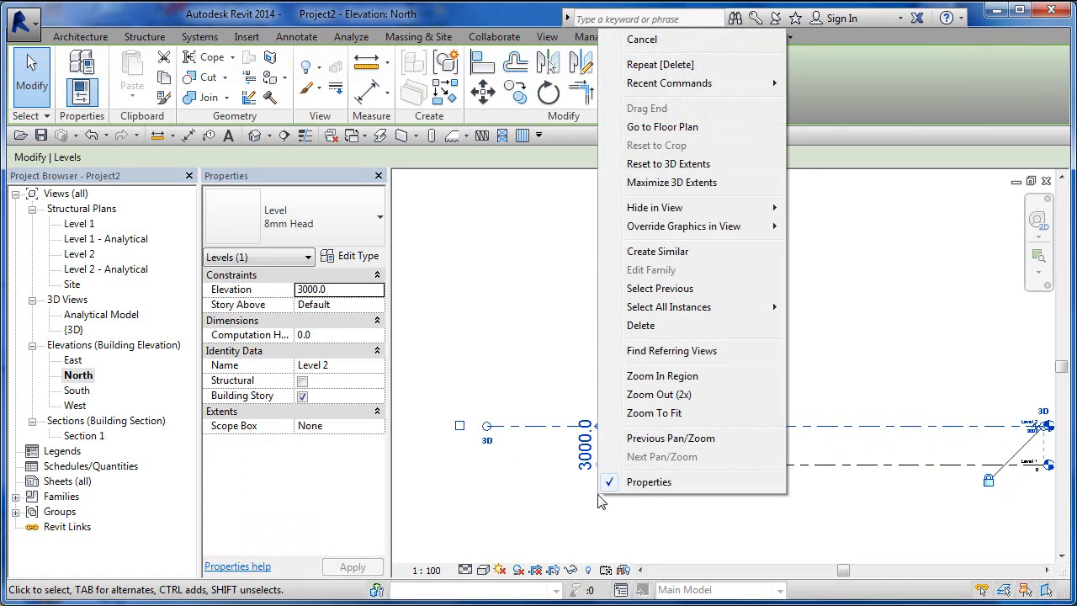
mouse_move(665, 209)
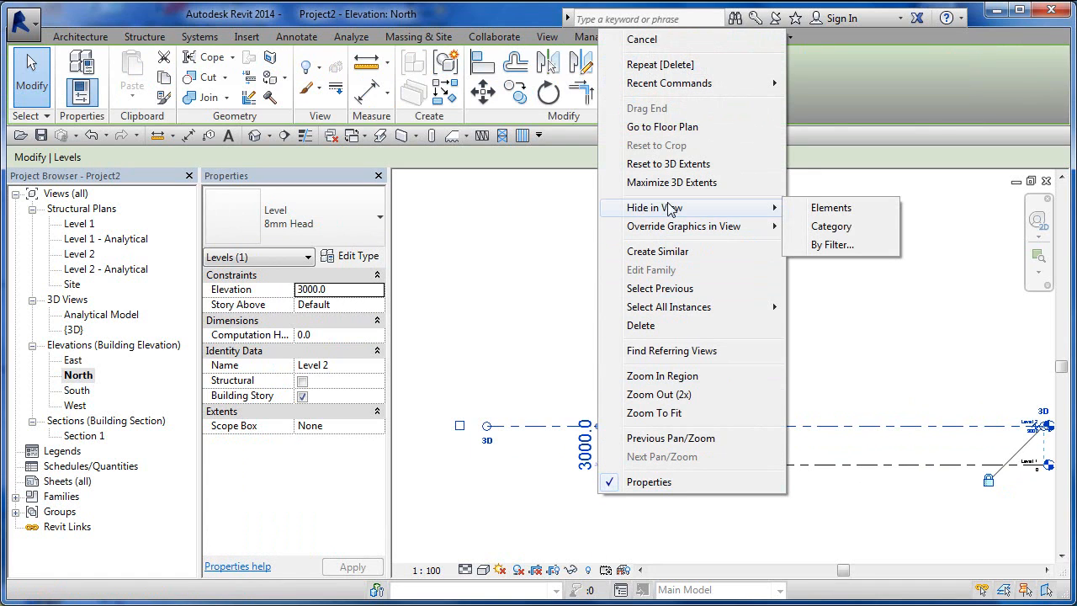
click(814, 212)
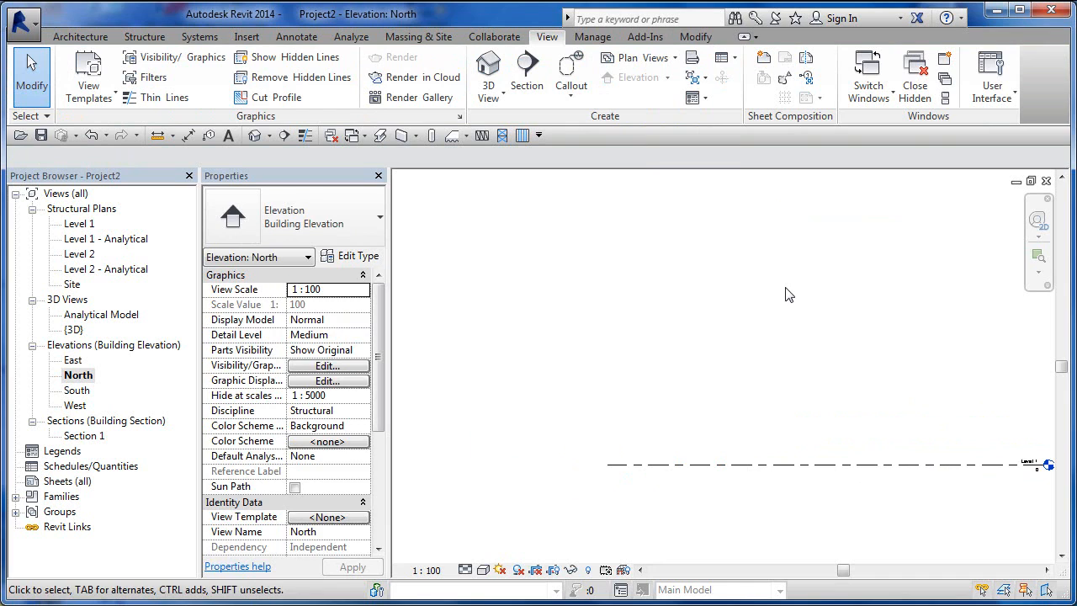
Maximize the 3D extents of Level 1 and clear the selection
click(660, 467)
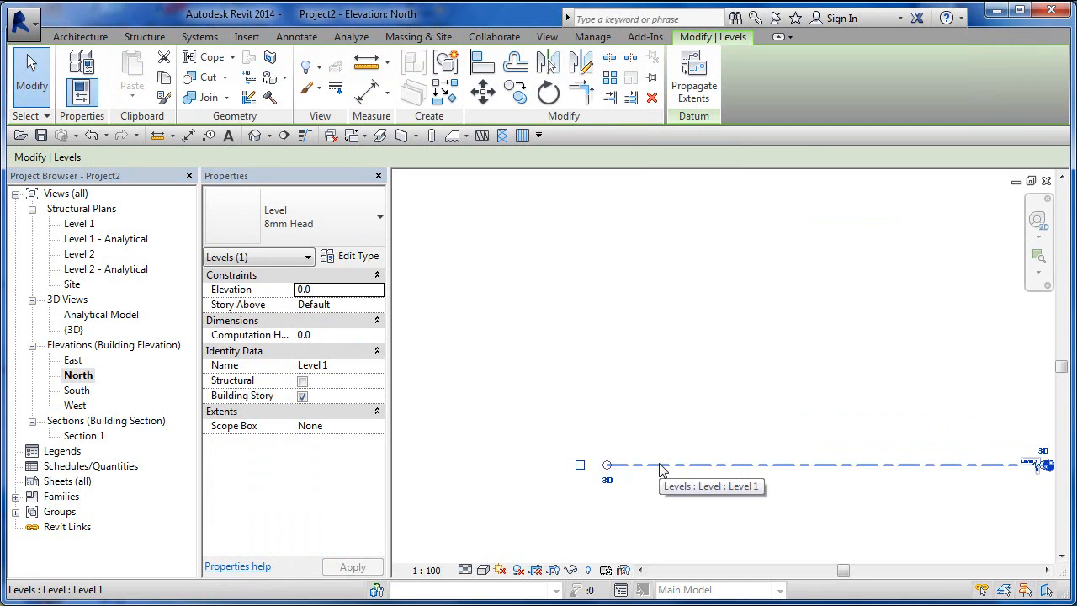
right_click(625, 403)
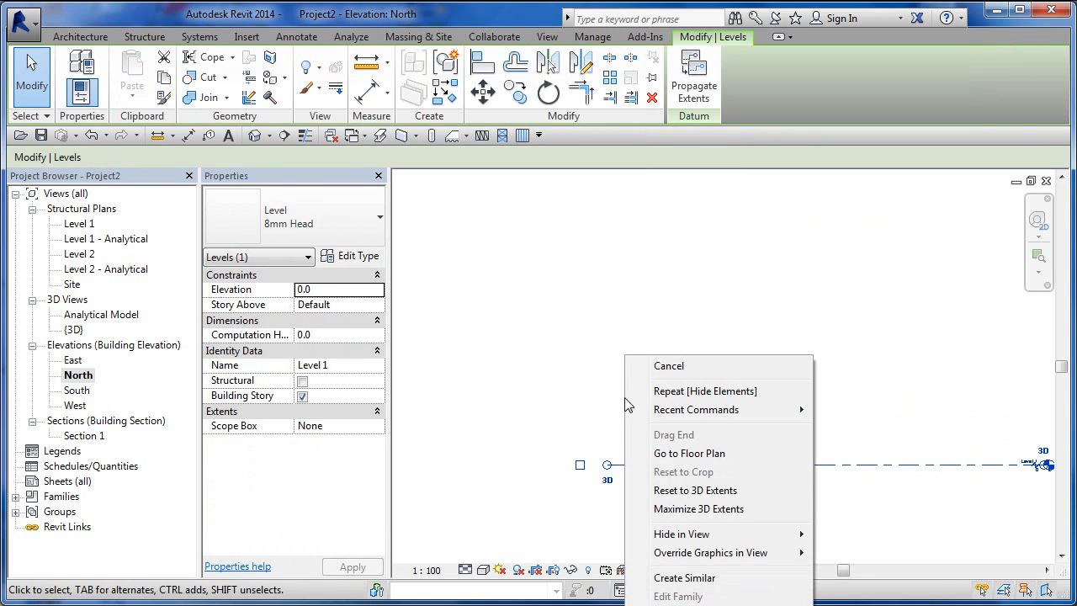
click(686, 509)
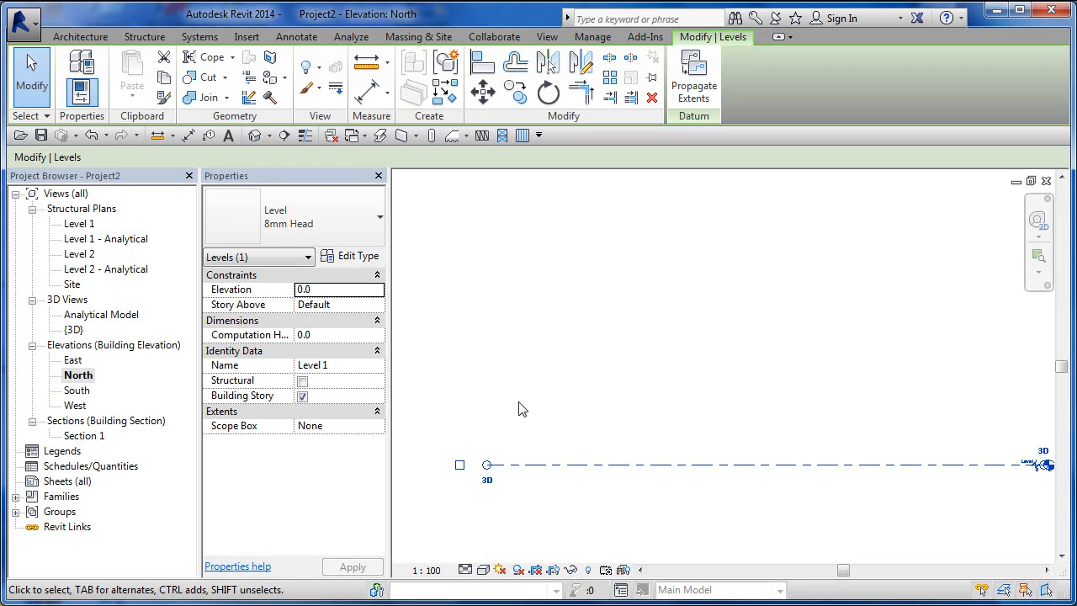
key(Escape)
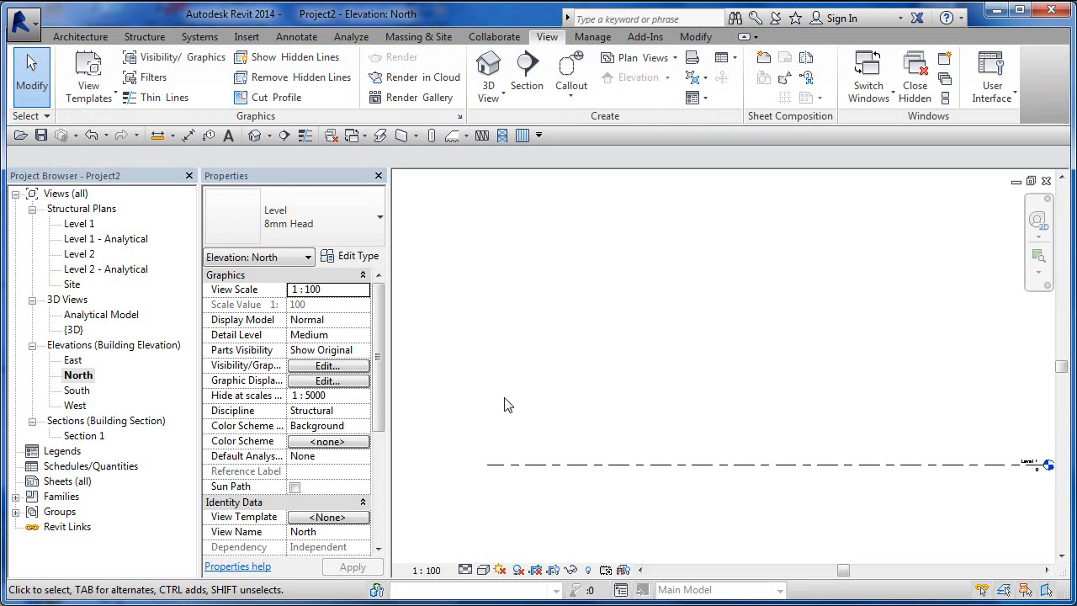
Reveal the hidden elements of the elevation, unhide Level 2, and leave the reveal mode
click(588, 571)
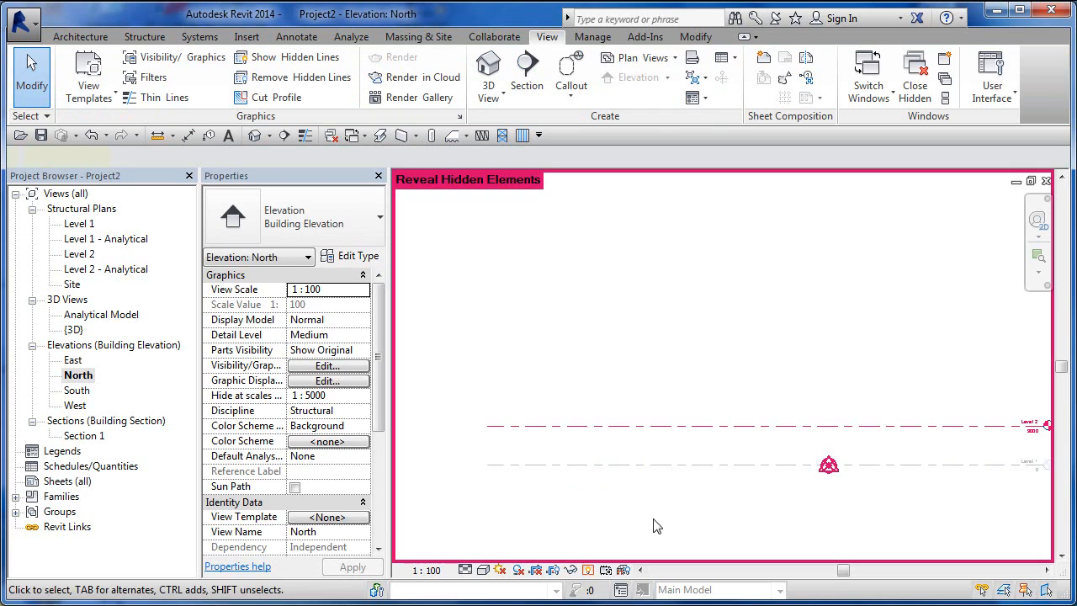
click(637, 427)
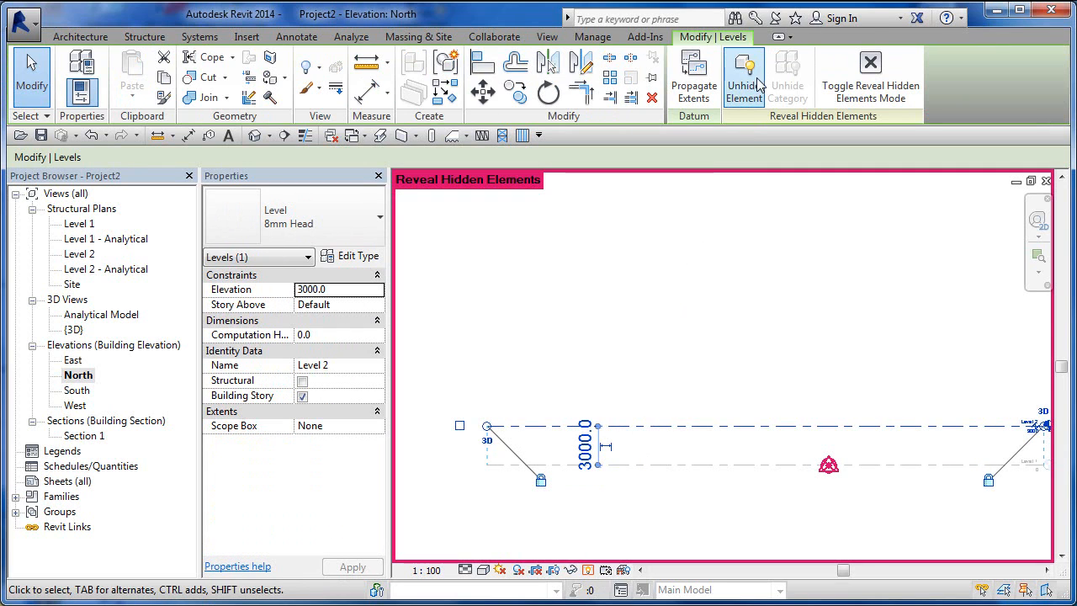
click(744, 84)
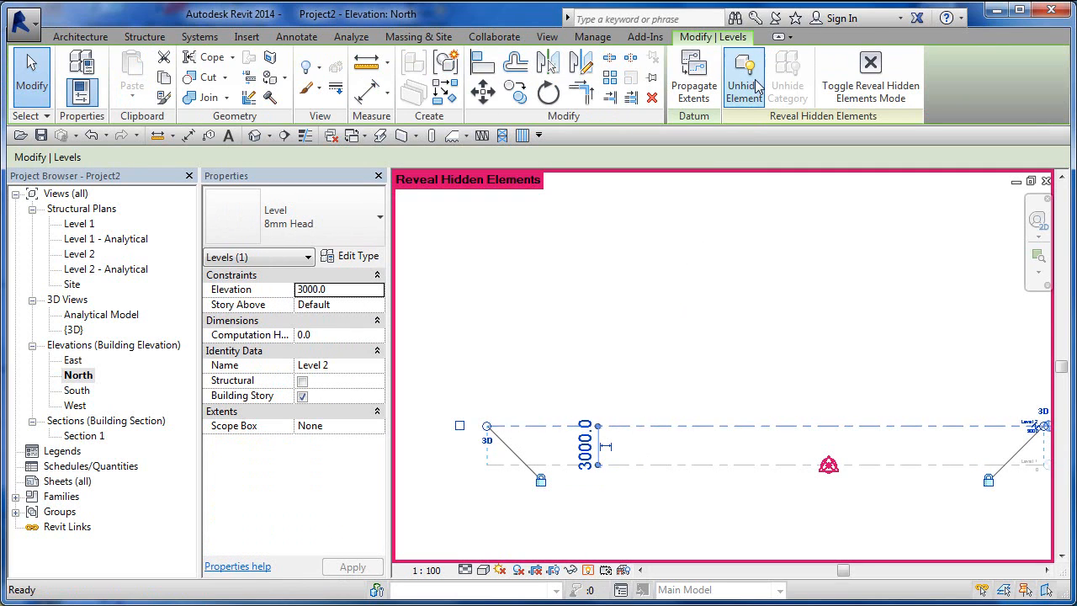
click(588, 570)
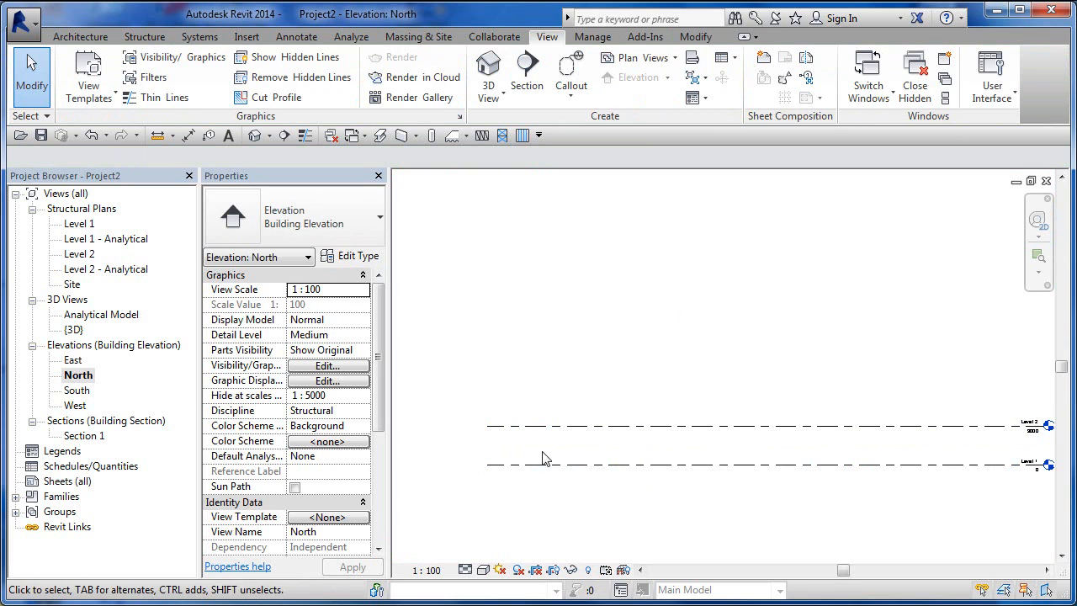
Unlock Level 2's left end and shorten its line inward, and shorten Level 1 from the left until it starts beyond Level 2's left end
click(516, 430)
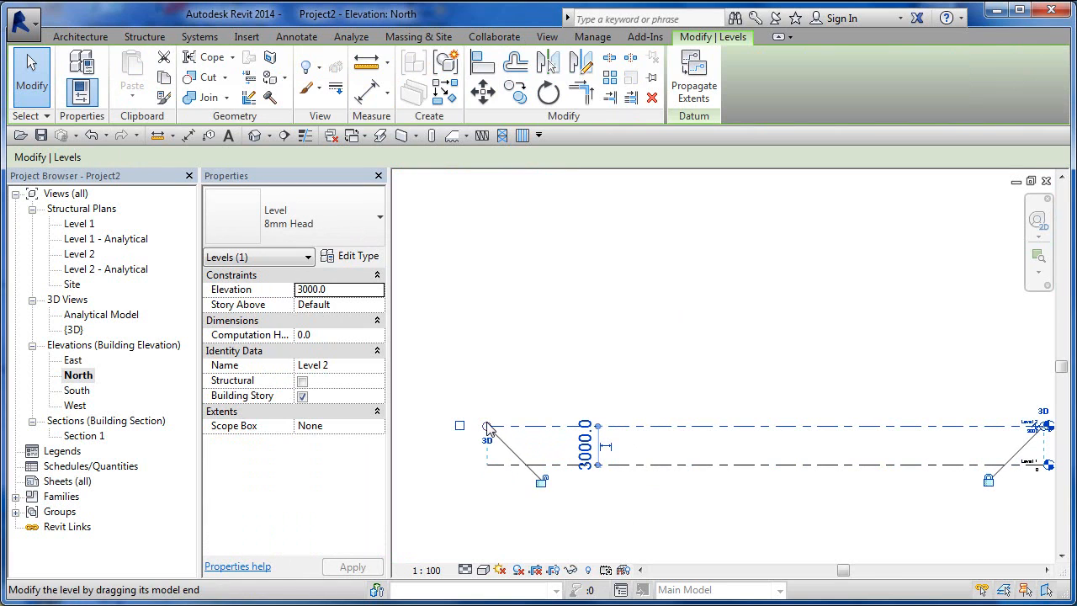
drag(491, 428, 623, 432)
click(544, 473)
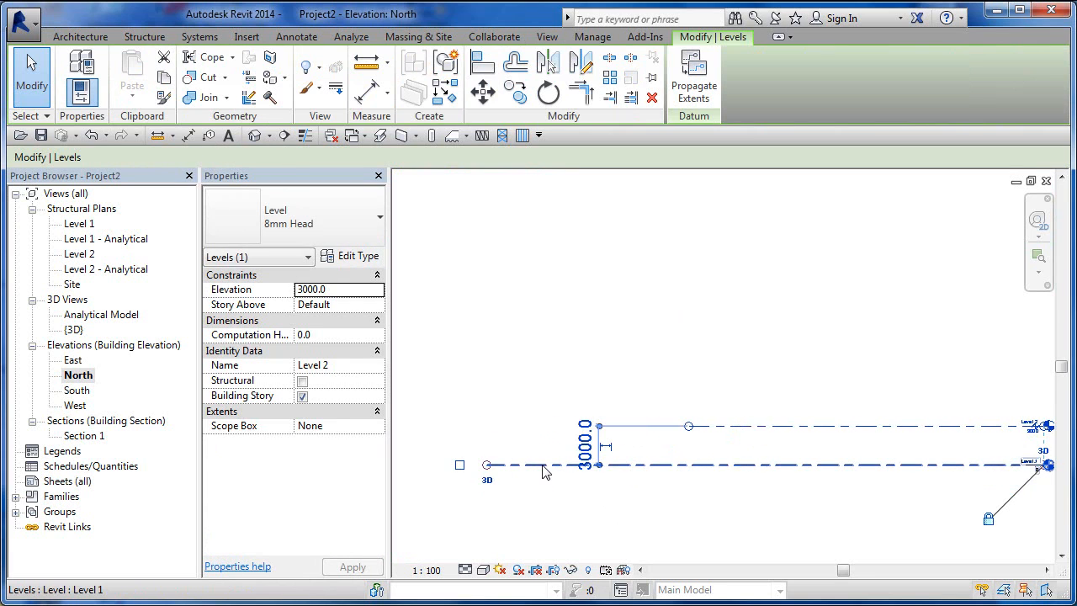
drag(489, 468, 755, 468)
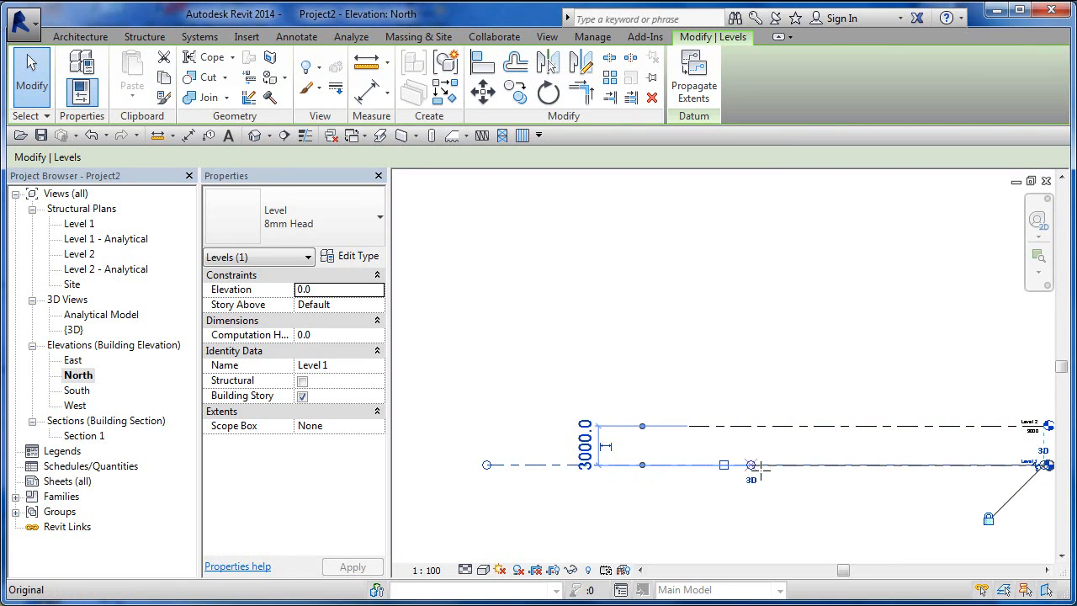
right_click(778, 454)
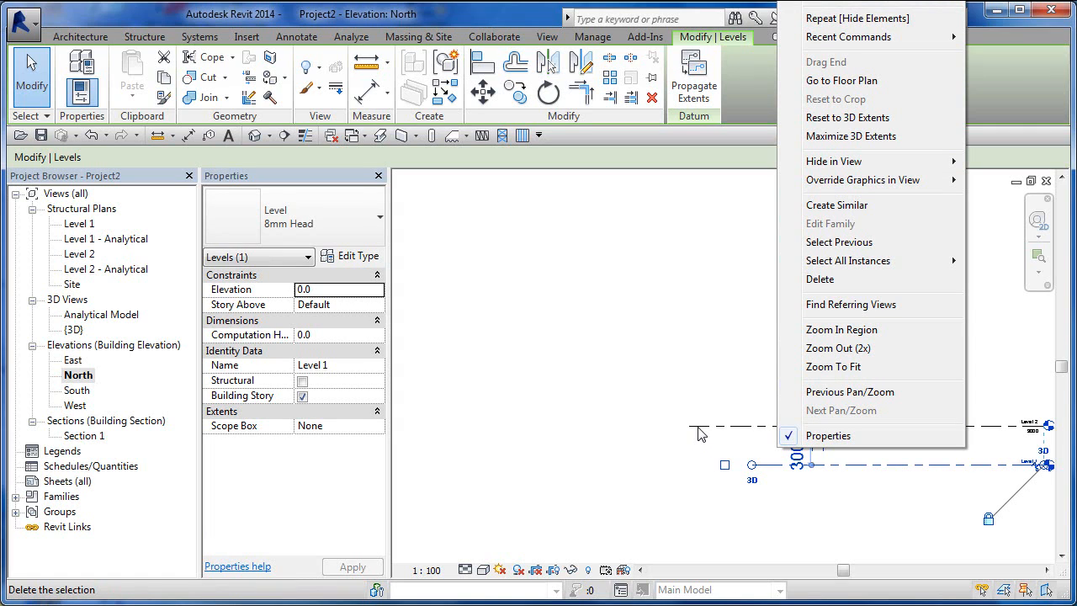
click(698, 439)
scroll(690, 446, down, 1)
click(687, 449)
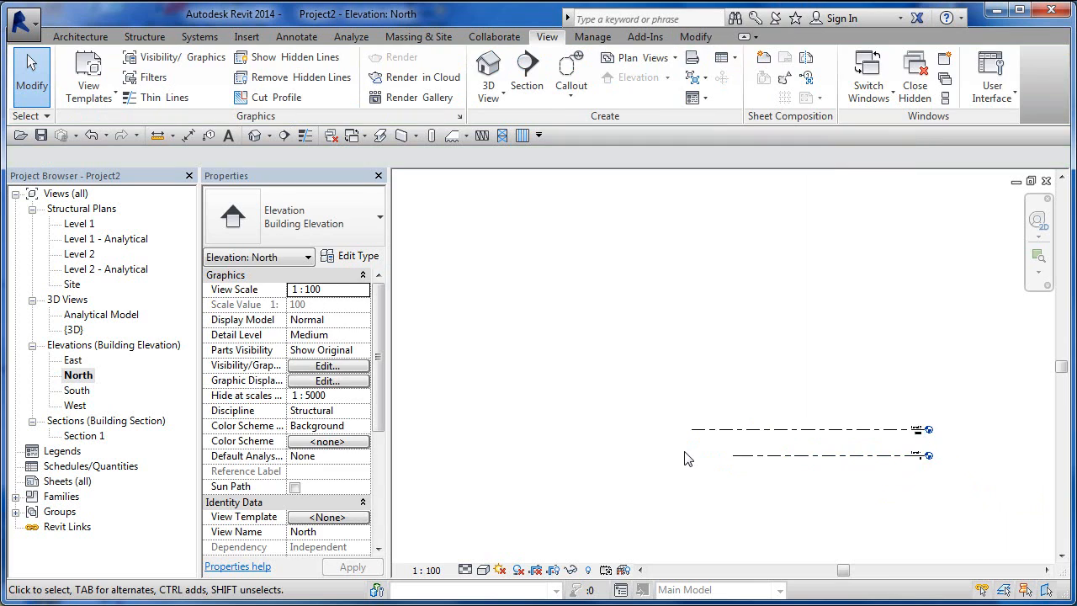
scroll(684, 450, down, 1)
scroll(644, 477, up, 2)
middle_drag(644, 476, 594, 479)
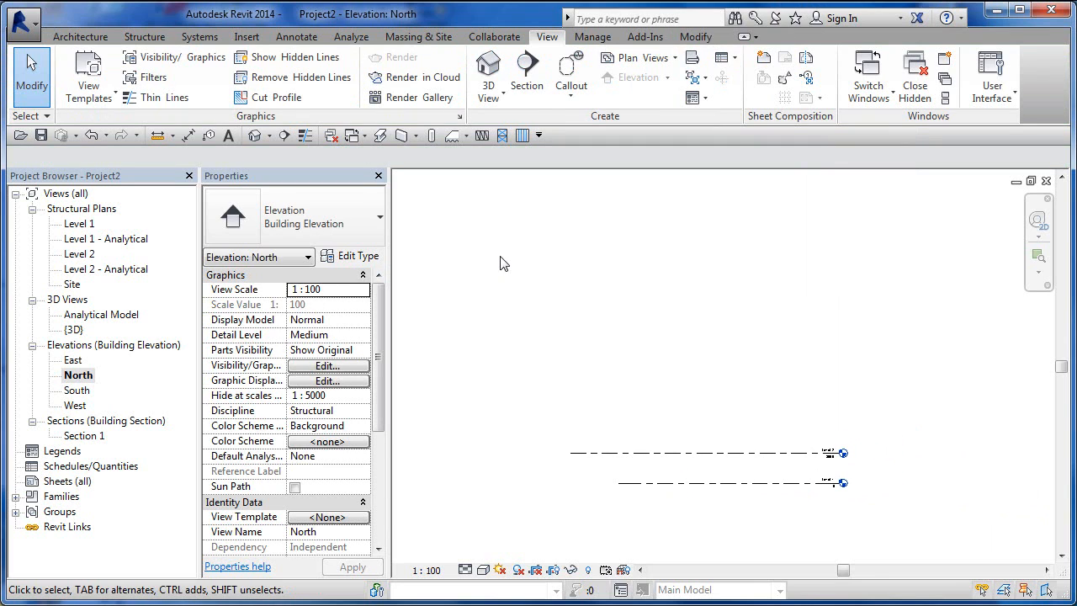